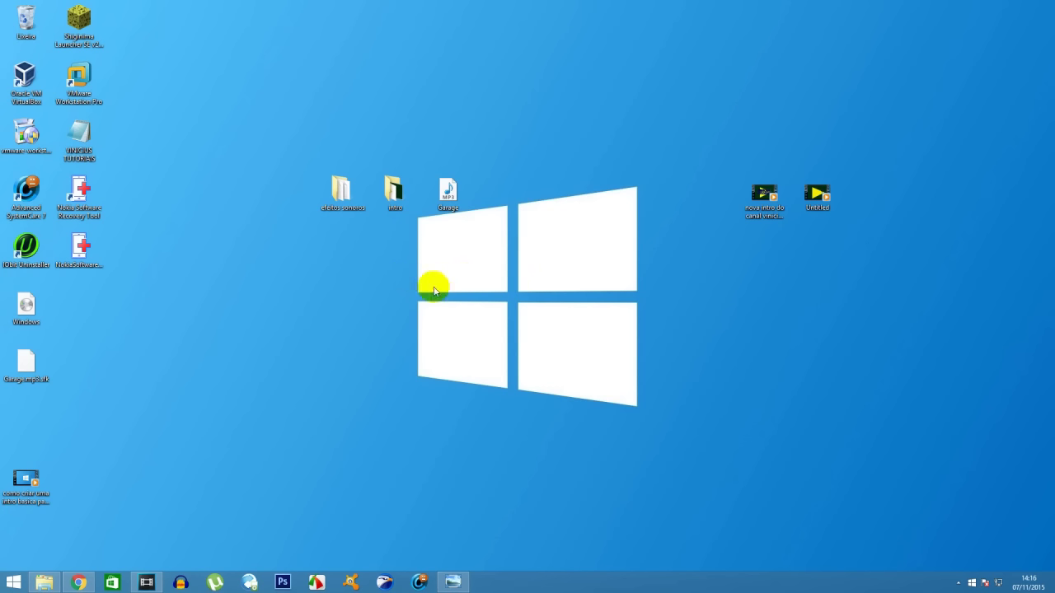
- Open the intro folder on the desktop, view the dark green background image, and minimise the image viewer
{"action": "left_click", "coordinate": [403, 282]}
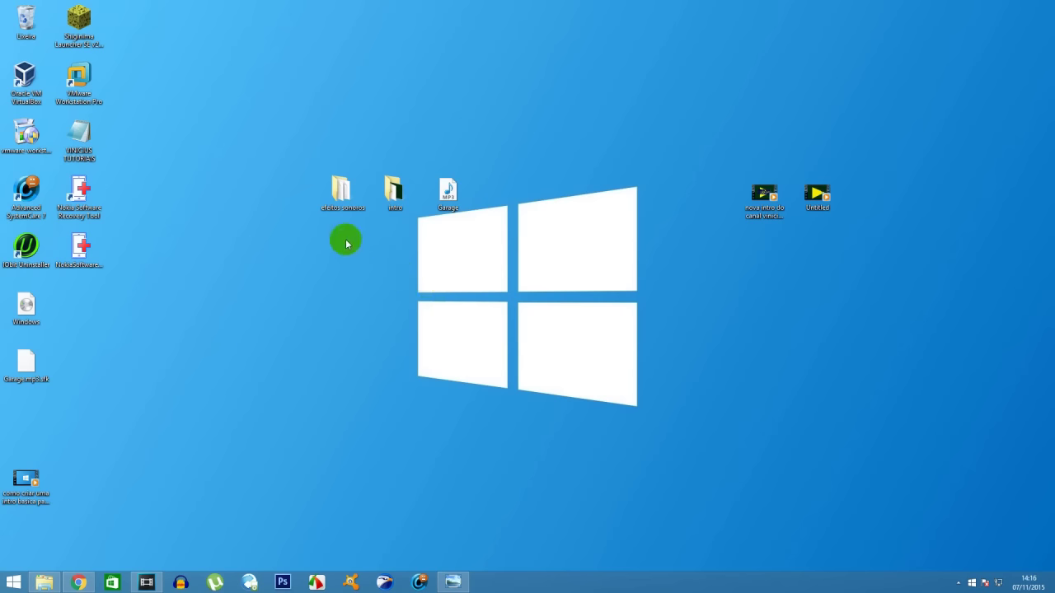
{"action": "double_click", "coordinate": [396, 189]}
{"action": "left_click", "coordinate": [508, 211]}
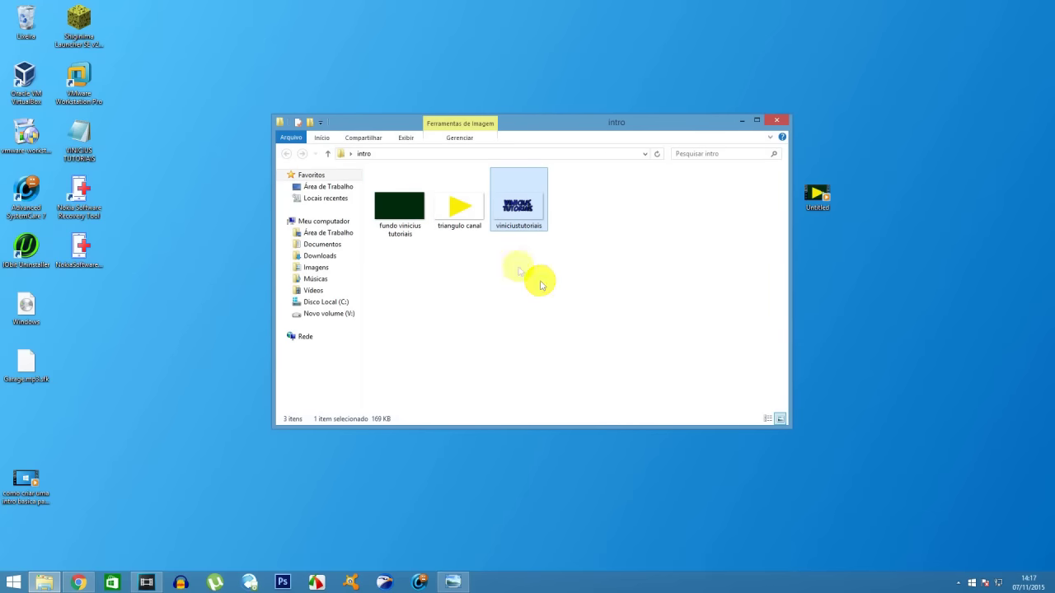
{"action": "left_click", "coordinate": [445, 268]}
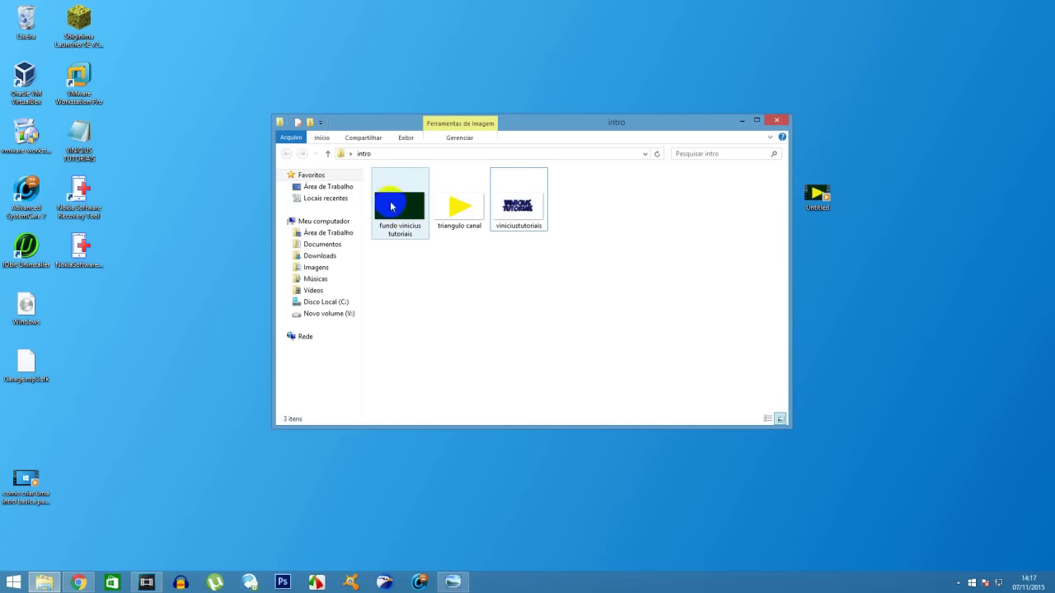
{"action": "double_click", "coordinate": [399, 224]}
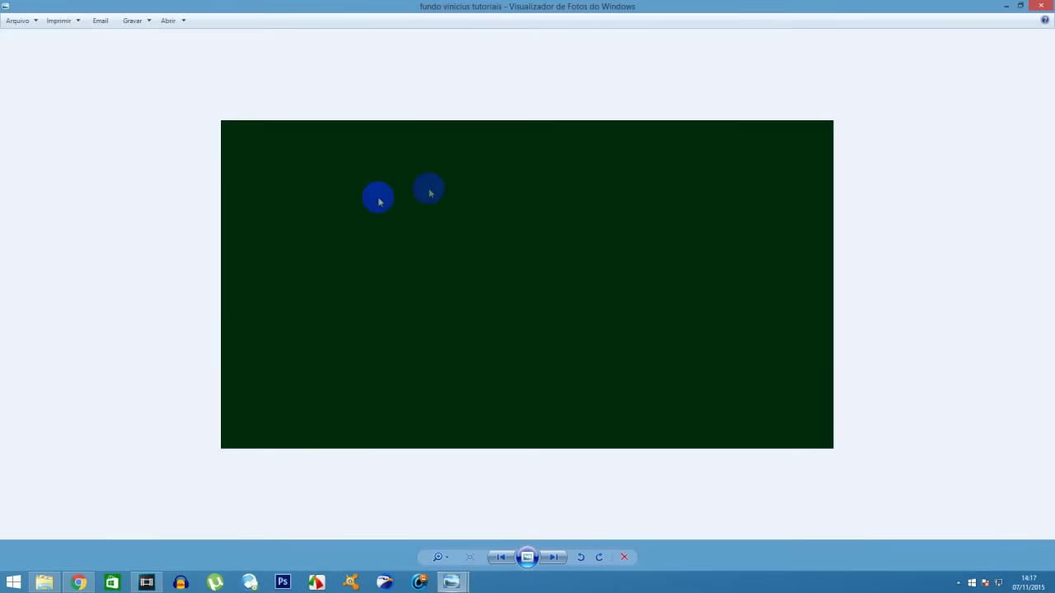
{"action": "left_click", "coordinate": [1005, 6]}
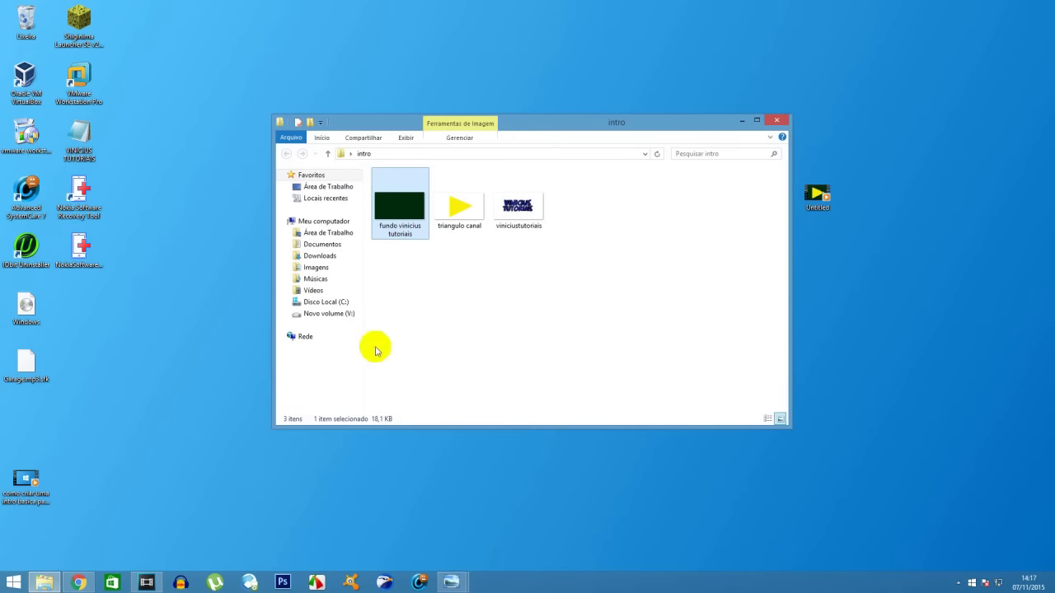
- Switch to Chrome, preview a plain dark green background in the "fundo verde" image results, and close that tab
{"action": "left_click", "coordinate": [78, 583]}
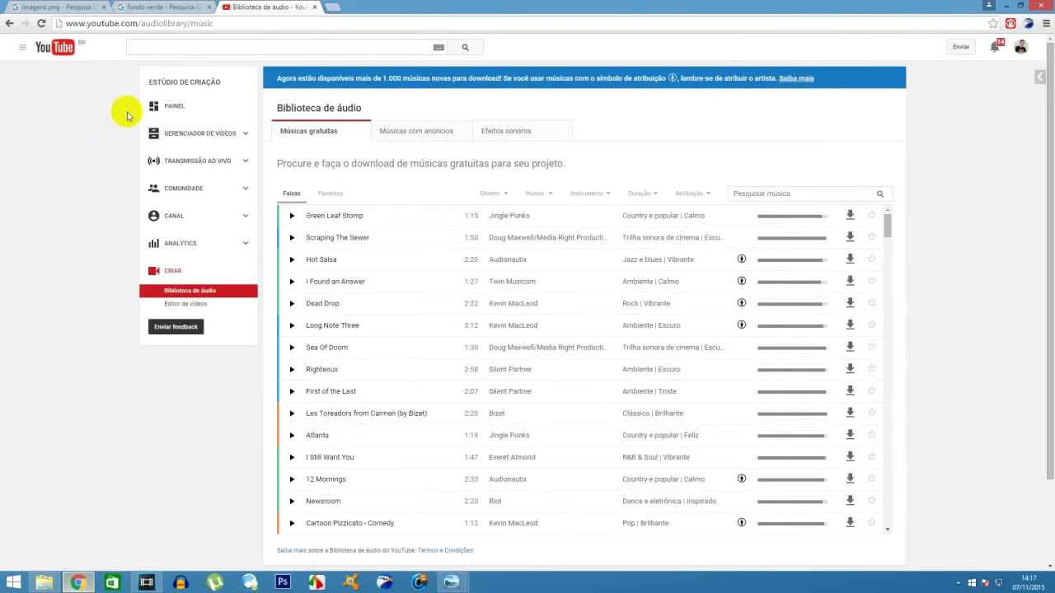
{"action": "left_click", "coordinate": [143, 7]}
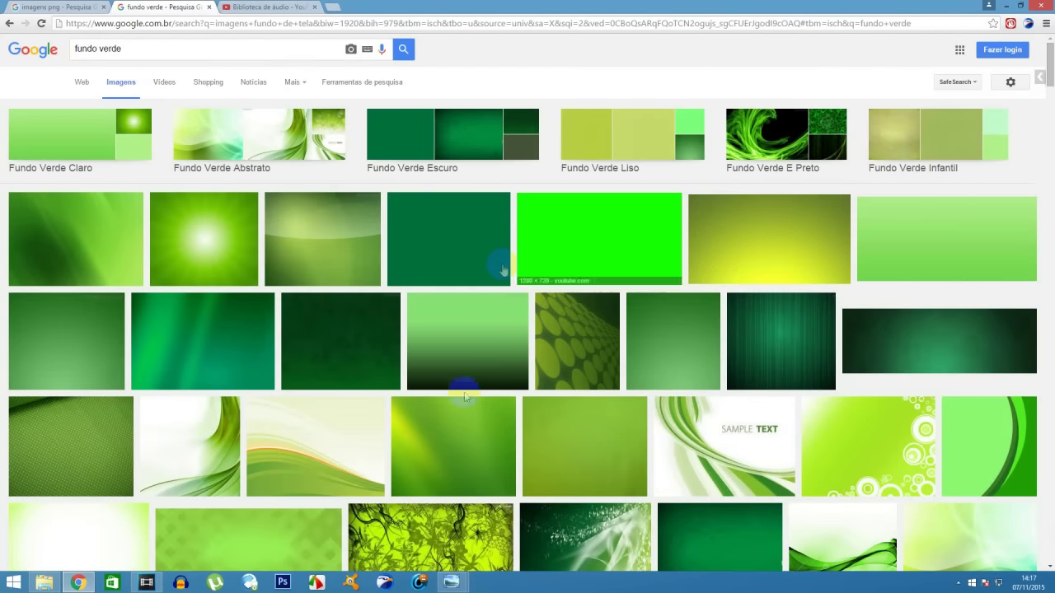
{"action": "left_click", "coordinate": [430, 238]}
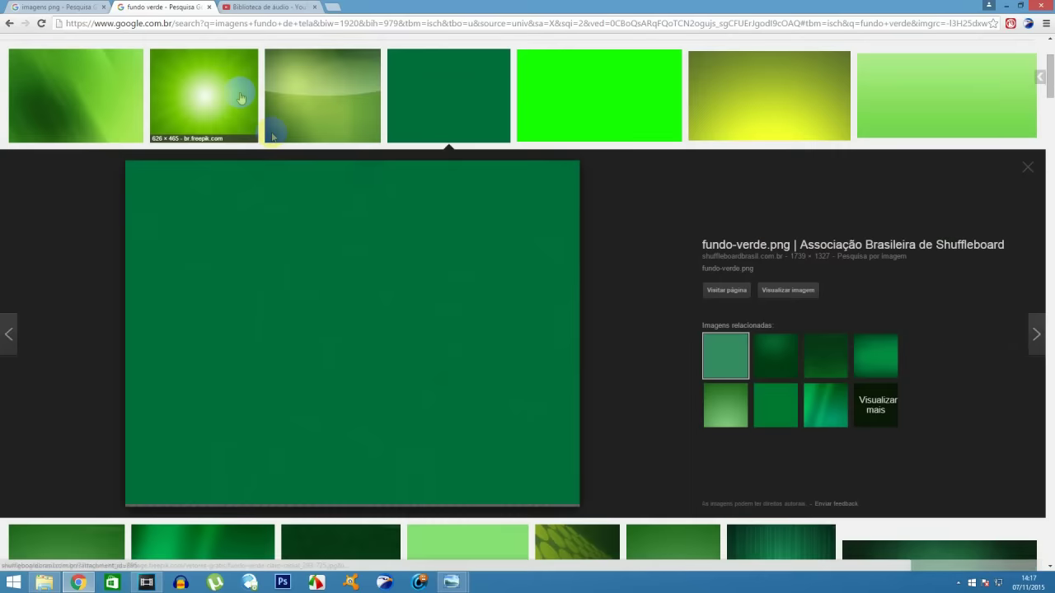
{"action": "left_click", "coordinate": [208, 7]}
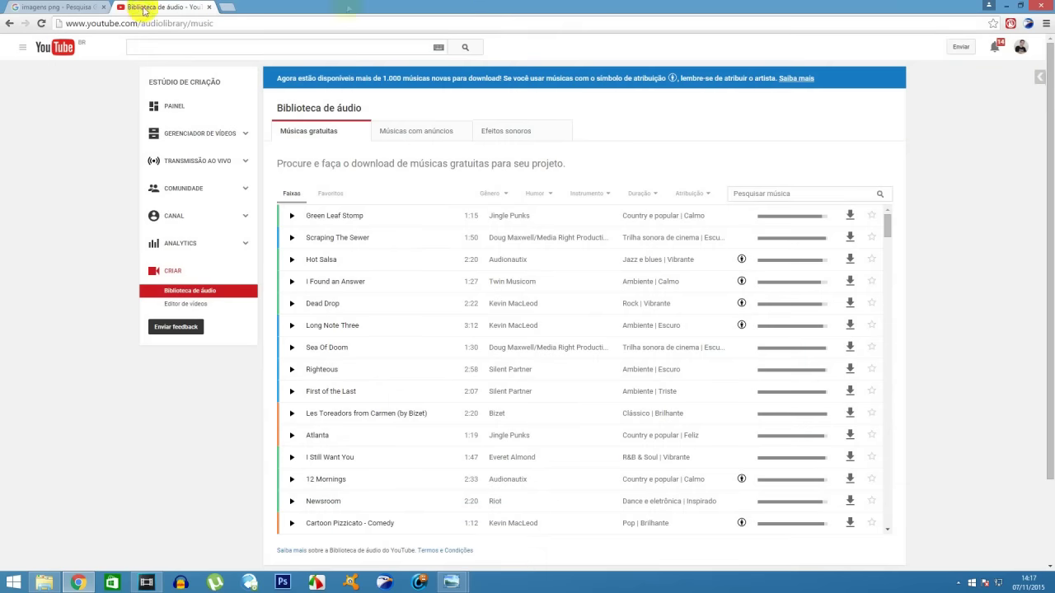
{"action": "left_click", "coordinate": [1006, 7]}
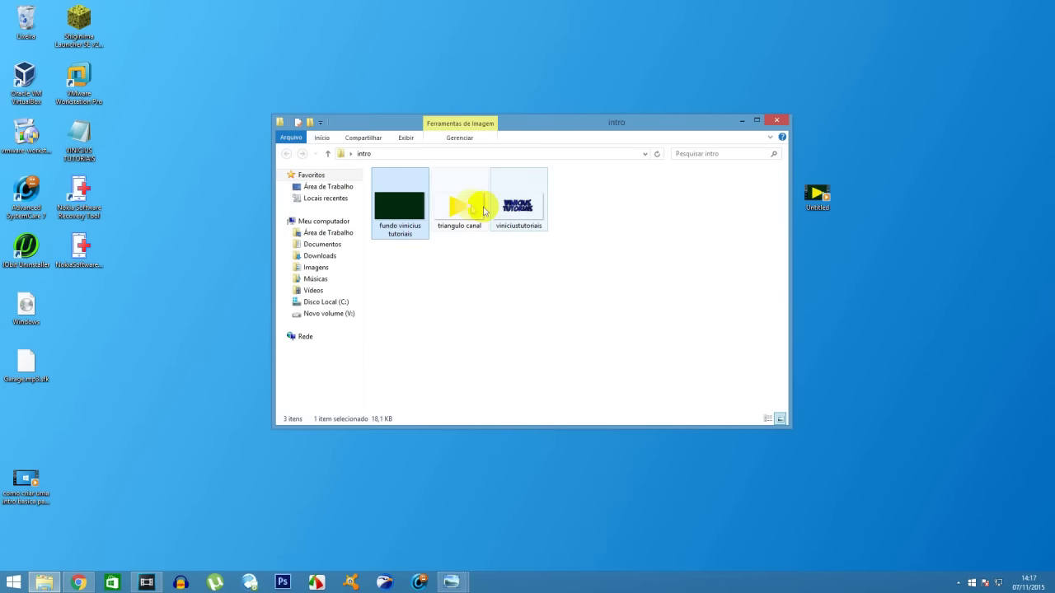
- View the yellow triangle image and the blue channel-title image from the intro folder
{"action": "left_click", "coordinate": [490, 262]}
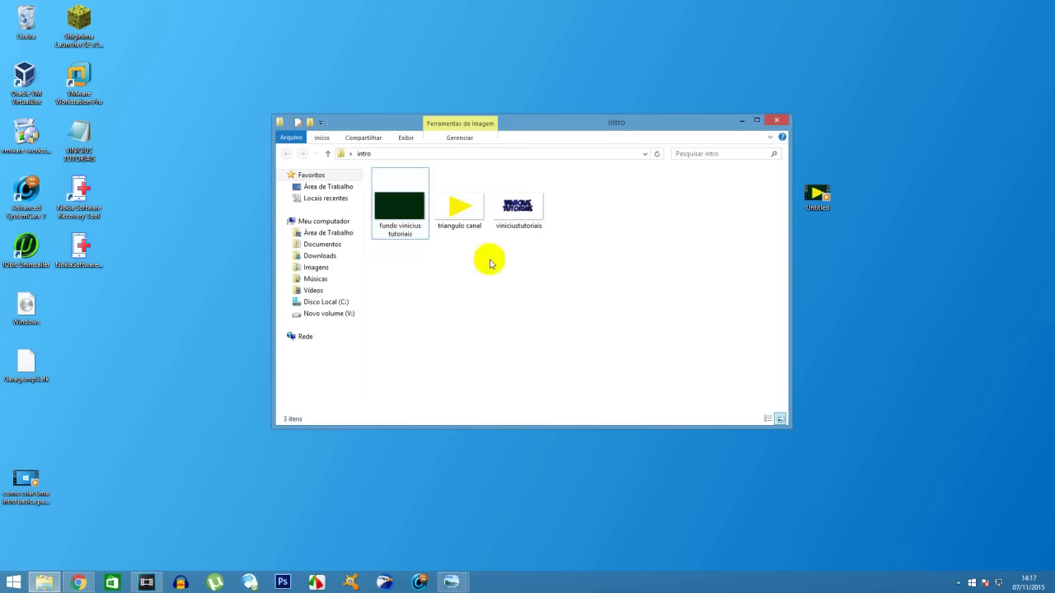
{"action": "left_click", "coordinate": [473, 219]}
{"action": "double_click", "coordinate": [460, 211]}
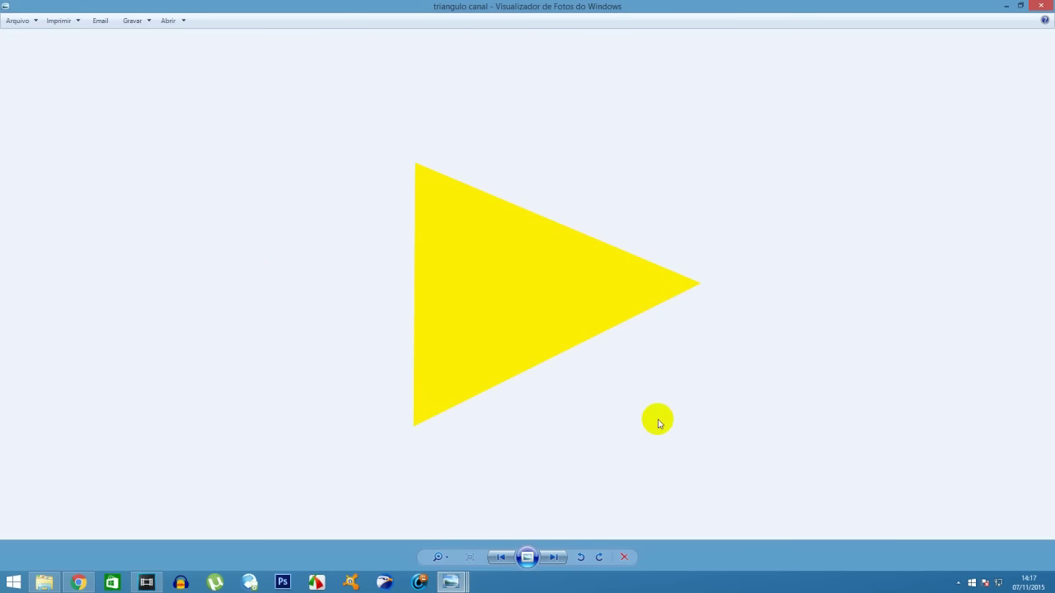
{"action": "left_click", "coordinate": [1009, 7]}
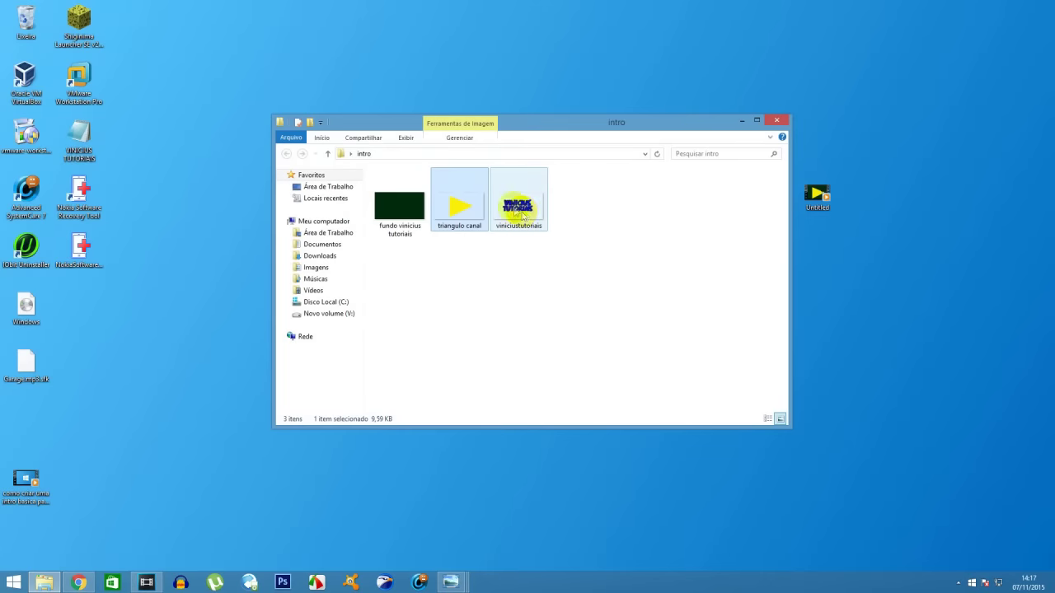
{"action": "double_click", "coordinate": [512, 210]}
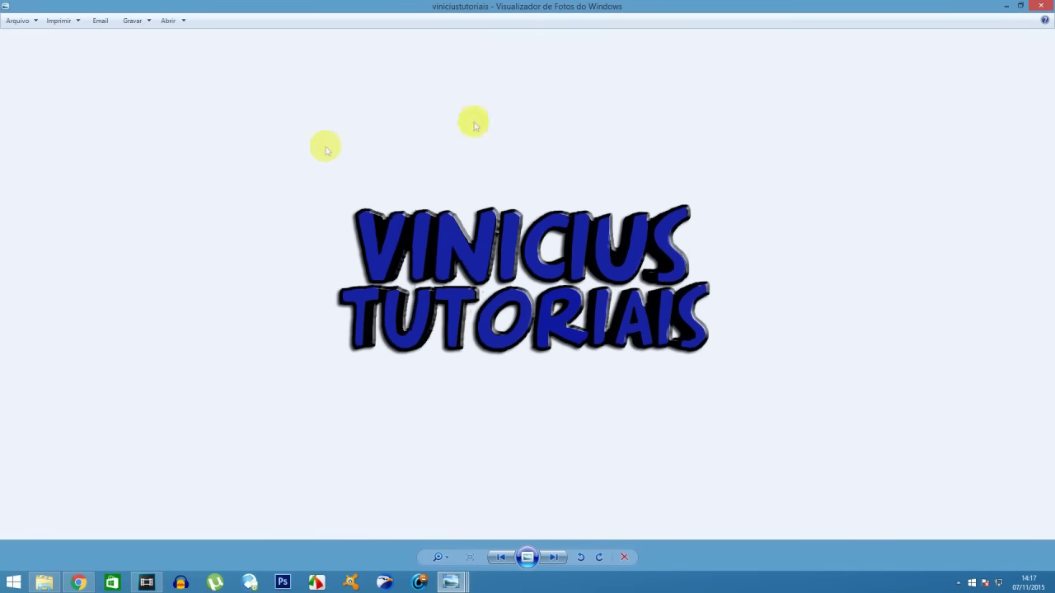
{"action": "left_click", "coordinate": [1009, 7]}
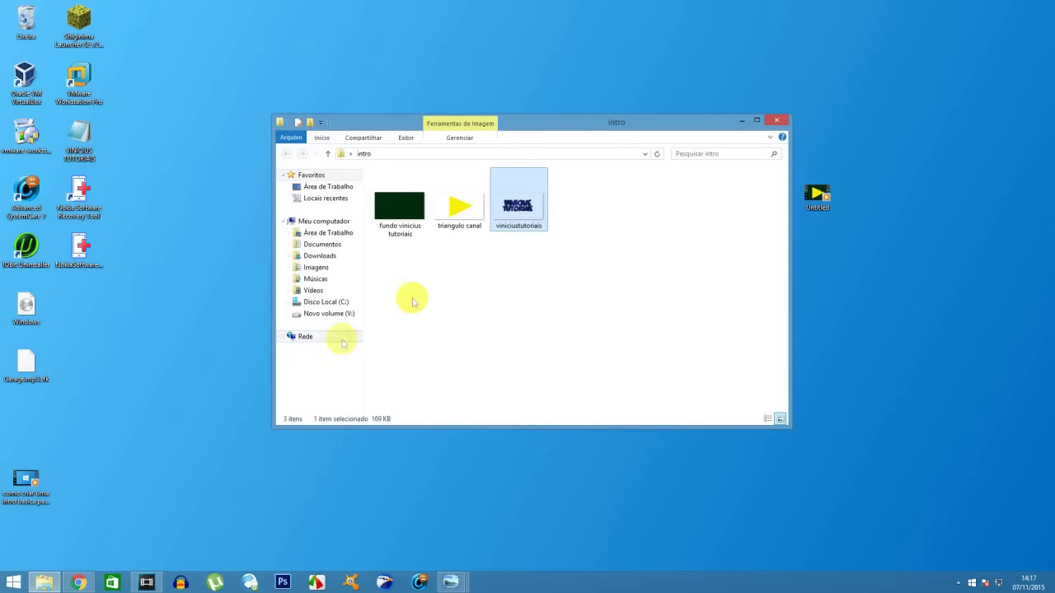
{"action": "left_click", "coordinate": [466, 317]}
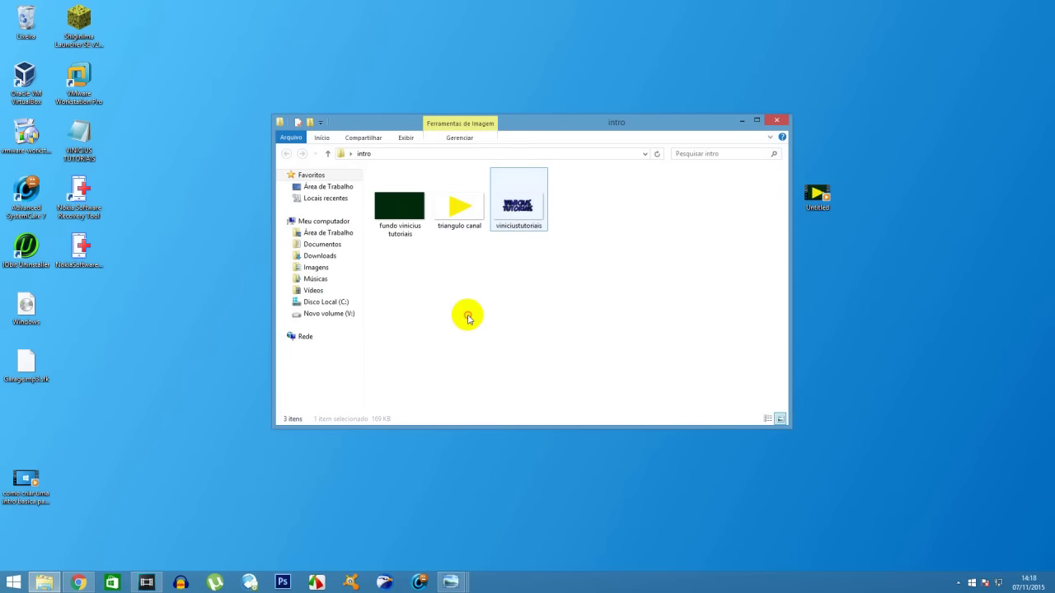
- Examine the "imagens png" results in Chrome, previewing the red tongue logo and Super Mario images for transparency, and close that tab
{"action": "left_click", "coordinate": [78, 582]}
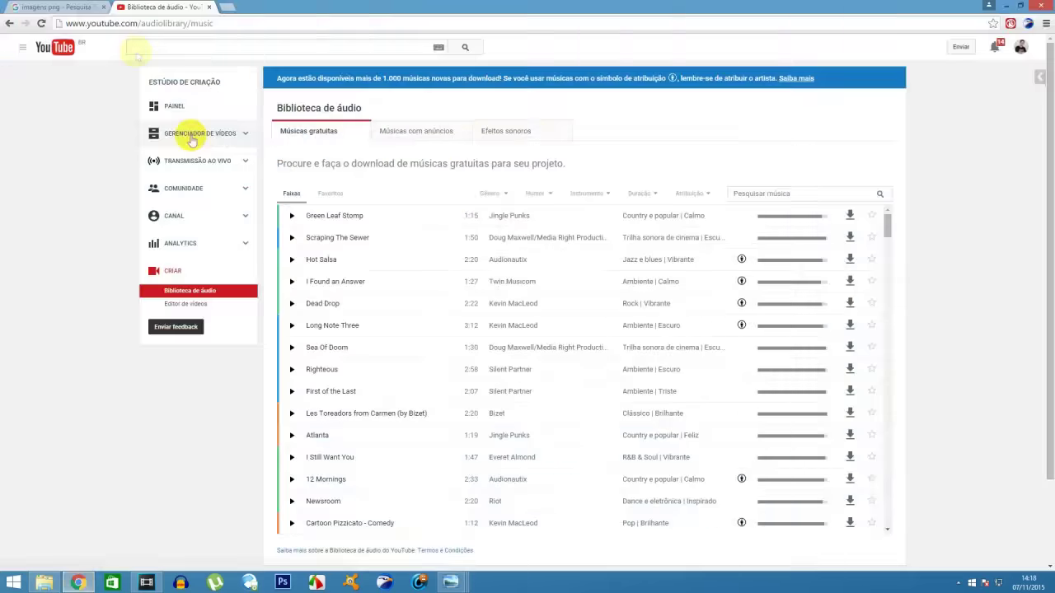
{"action": "left_click", "coordinate": [78, 7]}
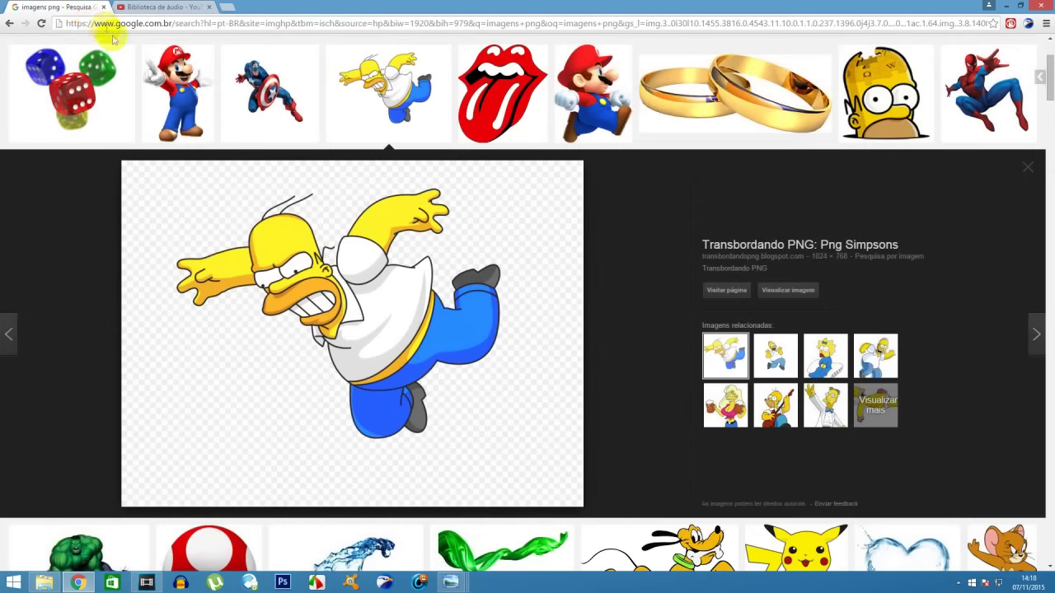
{"action": "scroll", "coordinate": [132, 50], "scroll_direction": "up", "scroll_amount": 3}
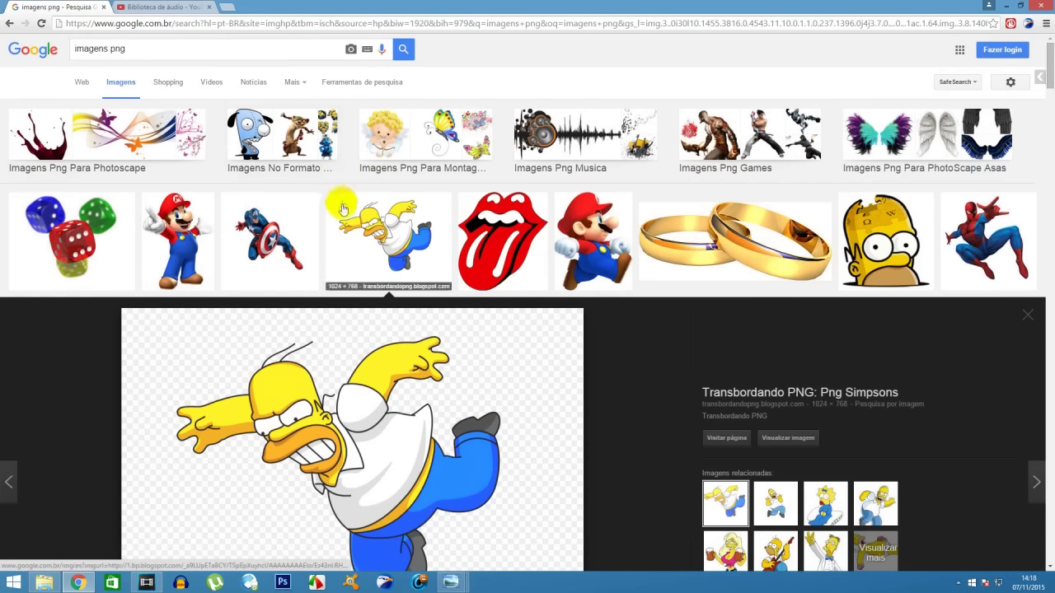
{"action": "scroll", "coordinate": [338, 206], "scroll_direction": "down", "scroll_amount": 2}
{"action": "scroll", "coordinate": [343, 209], "scroll_direction": "up", "scroll_amount": 2}
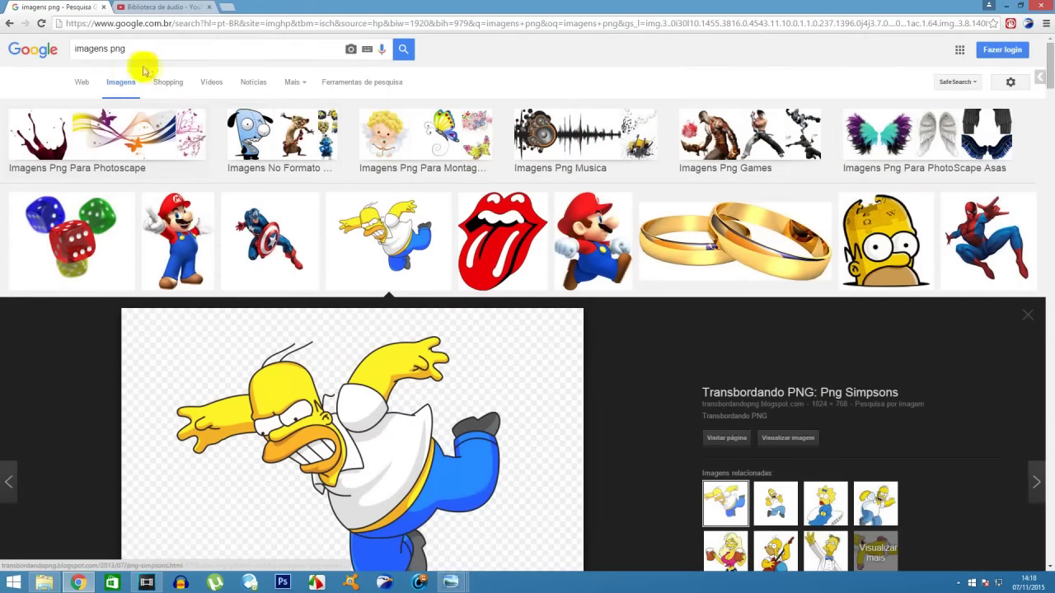
{"action": "scroll", "coordinate": [281, 245], "scroll_direction": "down", "scroll_amount": 7}
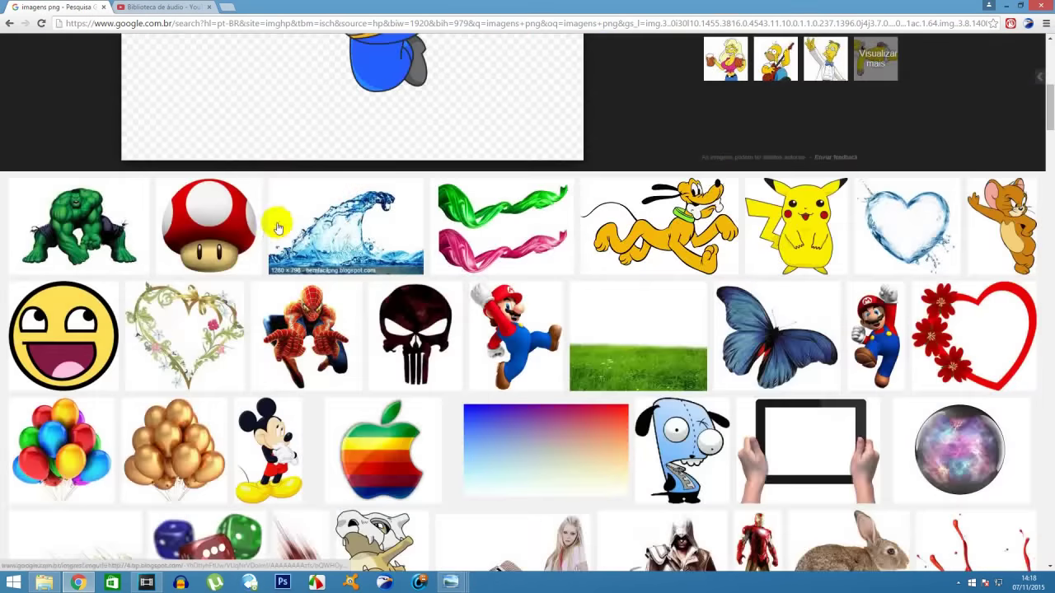
{"action": "scroll", "coordinate": [248, 222], "scroll_direction": "up", "scroll_amount": 5}
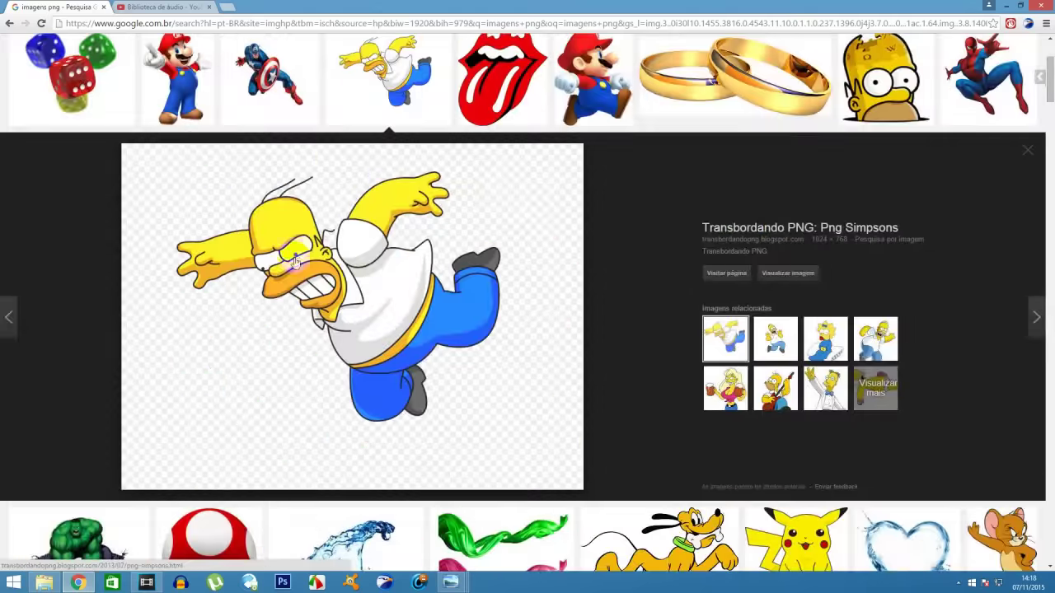
{"action": "left_click", "coordinate": [490, 88]}
{"action": "scroll", "coordinate": [190, 206], "scroll_direction": "up", "scroll_amount": 2}
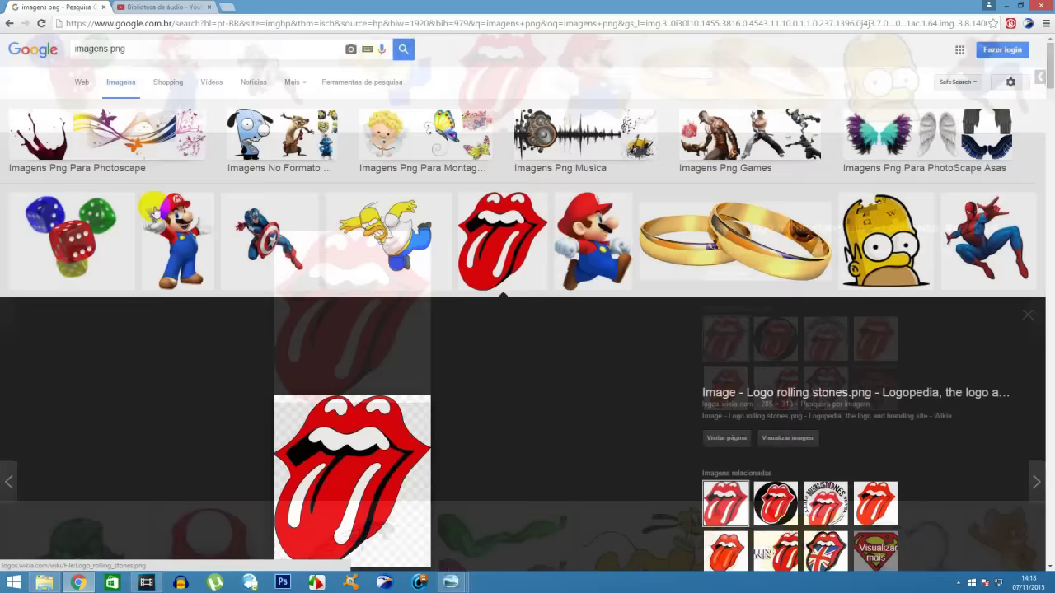
{"action": "left_click", "coordinate": [171, 233]}
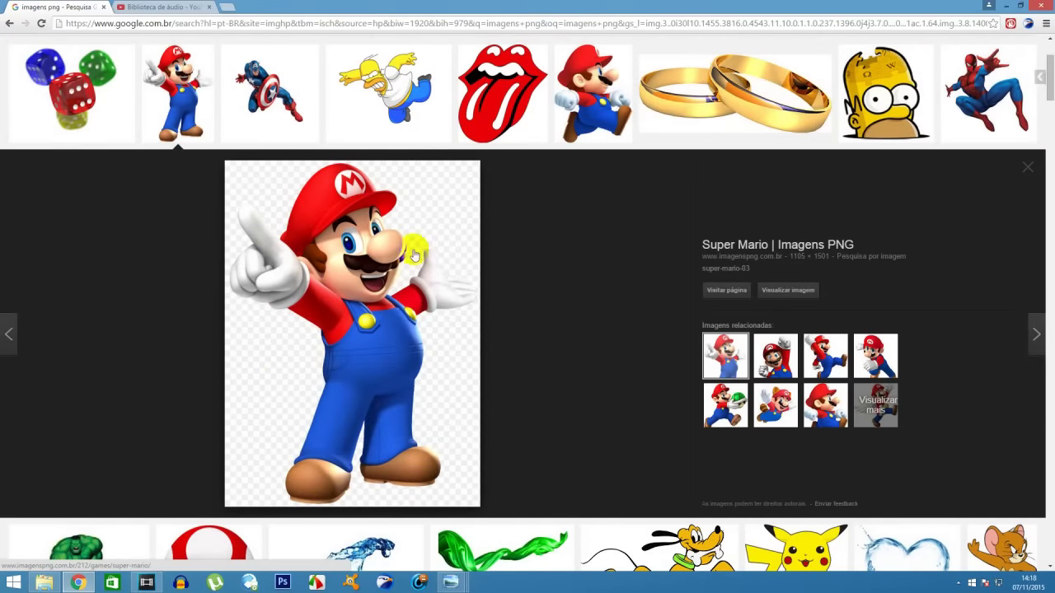
{"action": "left_click", "coordinate": [105, 7]}
{"action": "left_click", "coordinate": [1005, 6]}
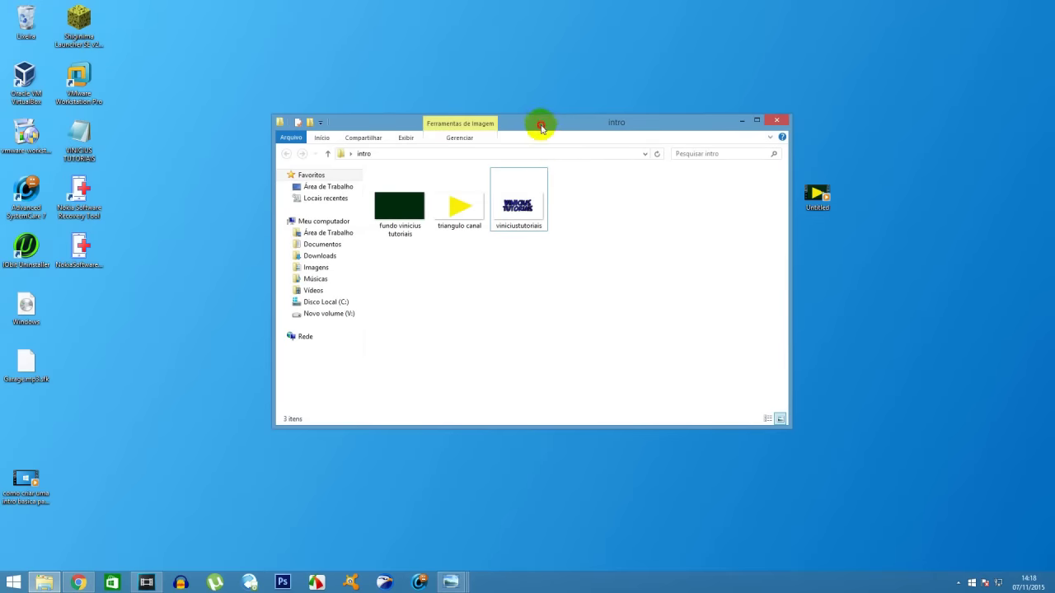
- Put away the intro folder window and point out the Garage MP3 file on the desktop
{"action": "left_click_drag", "start_coordinate": [541, 128], "coordinate": [522, 230]}
{"action": "left_click", "coordinate": [758, 222]}
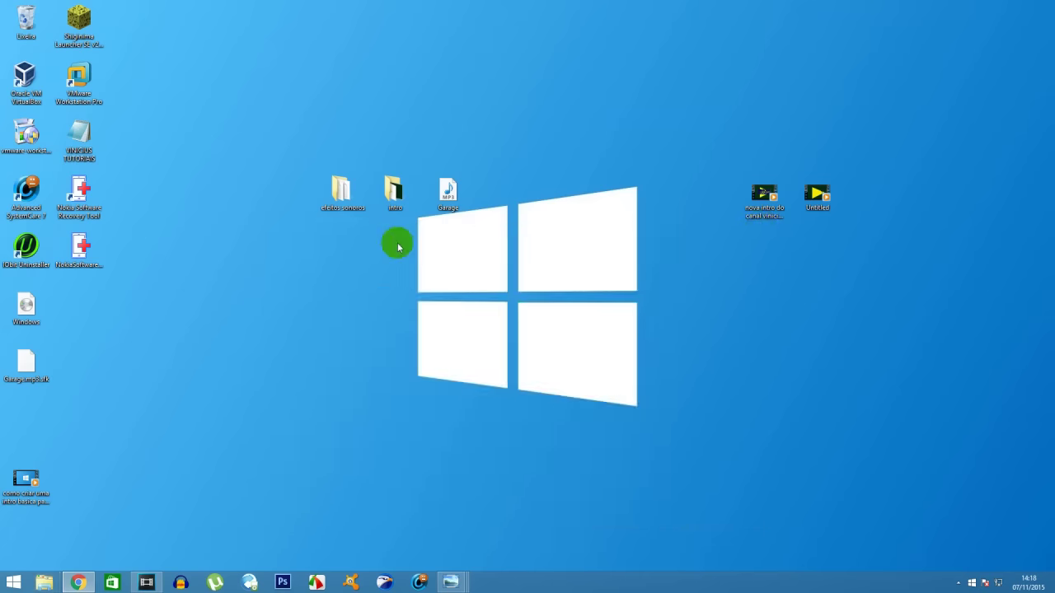
{"action": "left_click", "coordinate": [446, 193]}
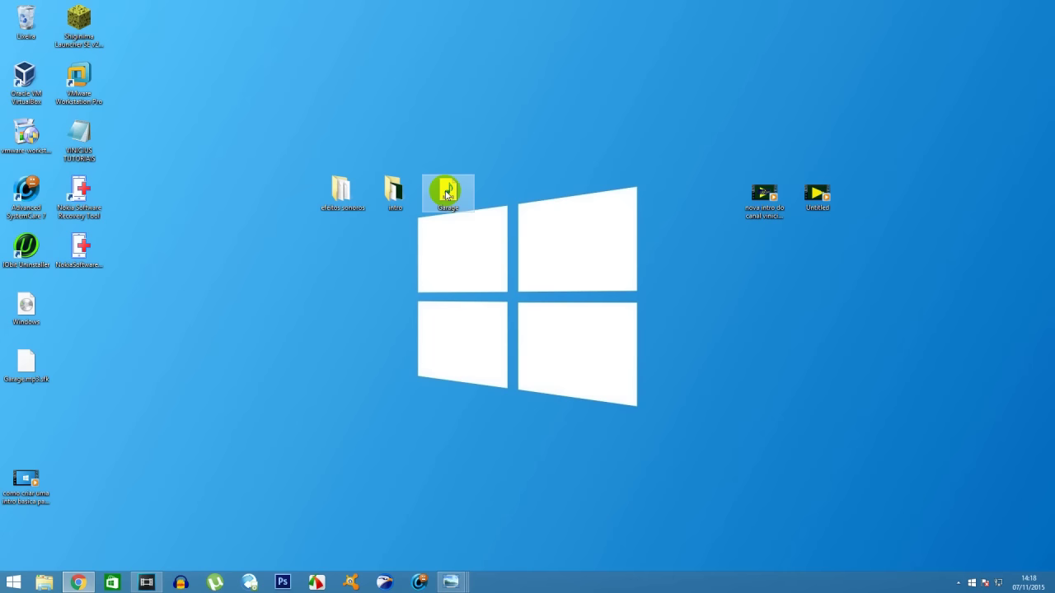
{"action": "left_click", "coordinate": [435, 228]}
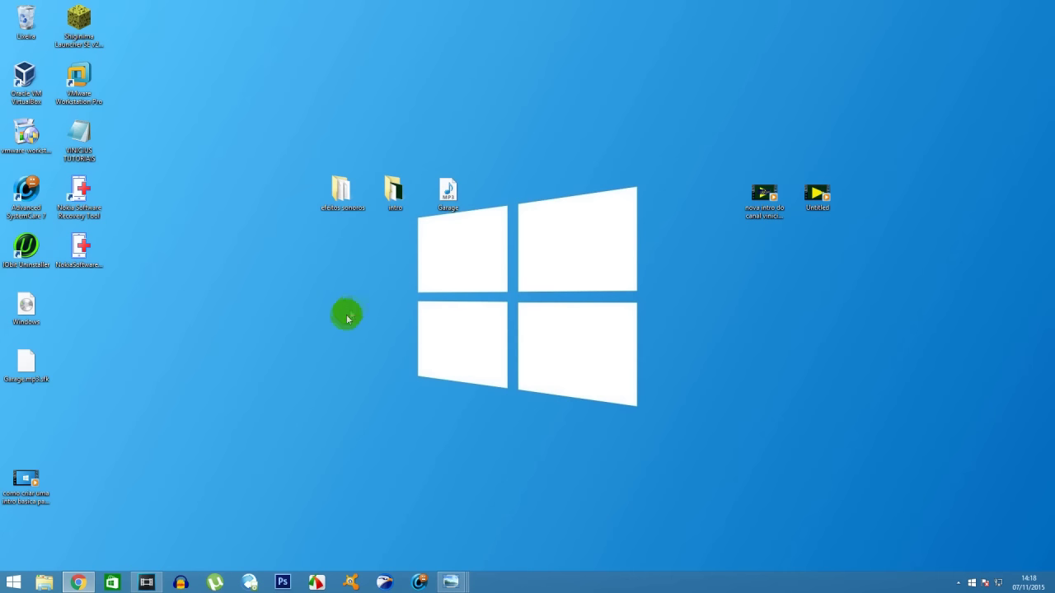
- Switch to Chrome, show the YouTube Audio Library page with its web address highlighted, and minimise the browser
{"action": "left_click", "coordinate": [78, 583]}
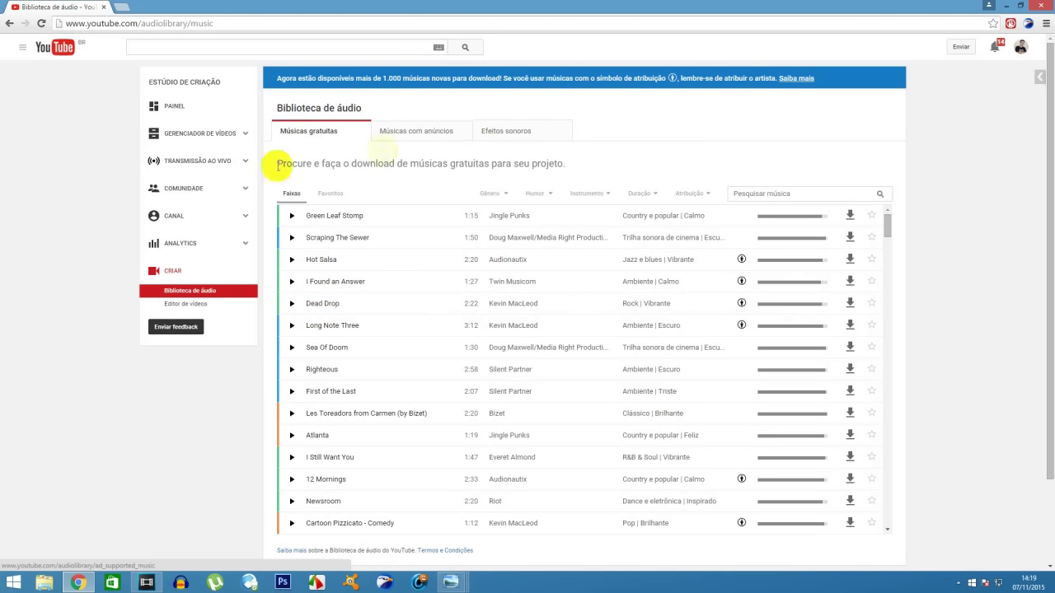
{"action": "left_click", "coordinate": [154, 24]}
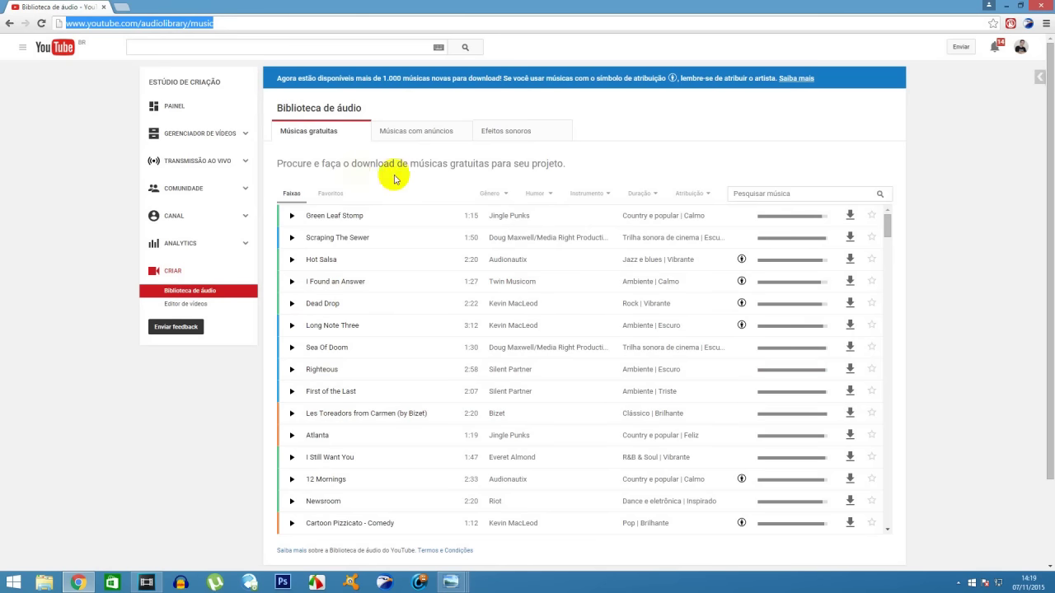
{"action": "left_click", "coordinate": [1007, 6]}
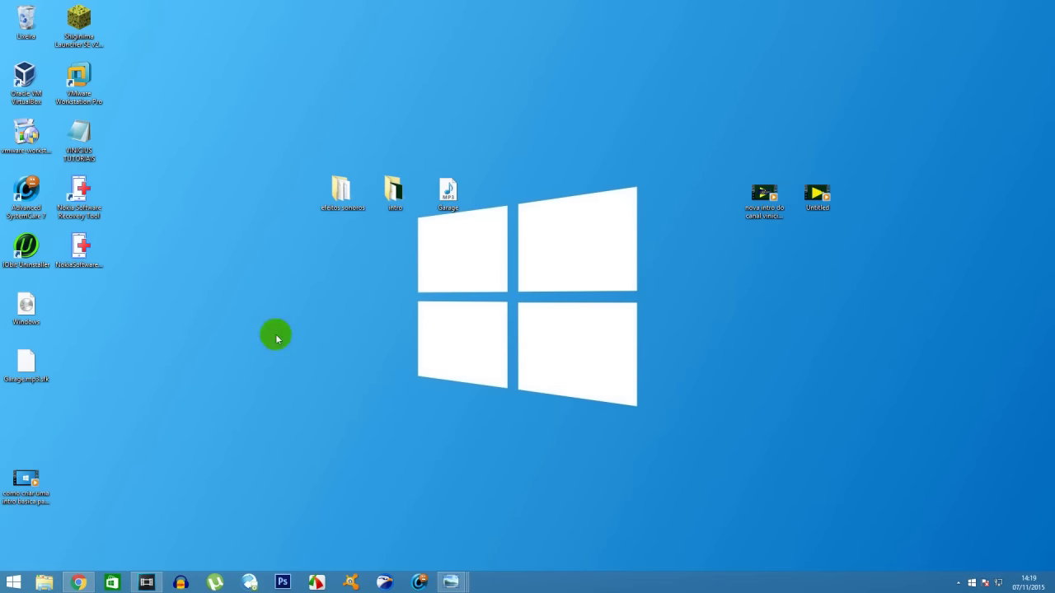
- Switch to Vegas Pro and insert a new video track in the empty project
{"action": "left_click", "coordinate": [147, 584]}
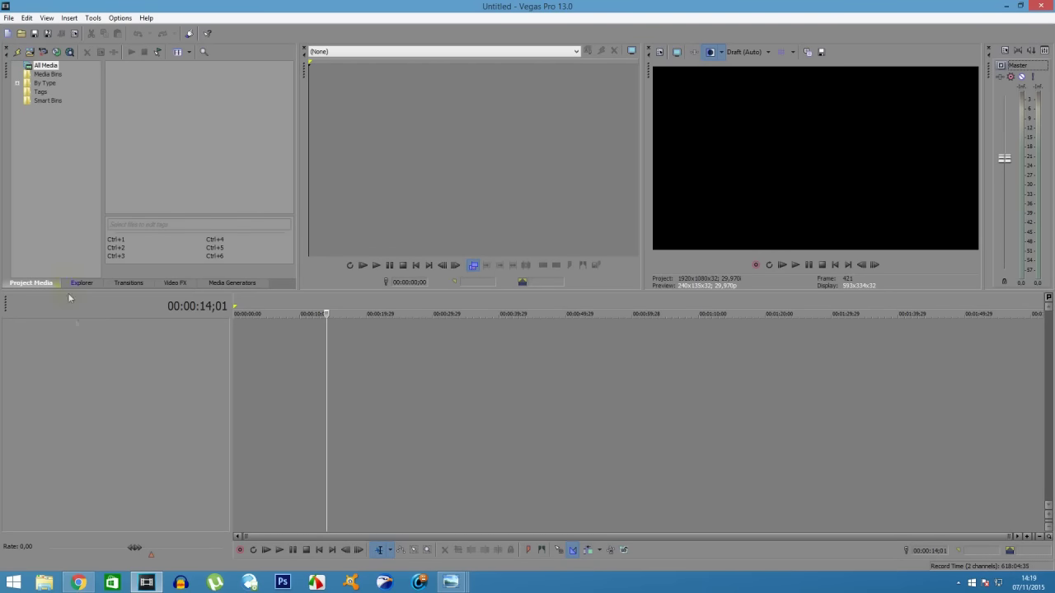
{"action": "right_click", "coordinate": [120, 361]}
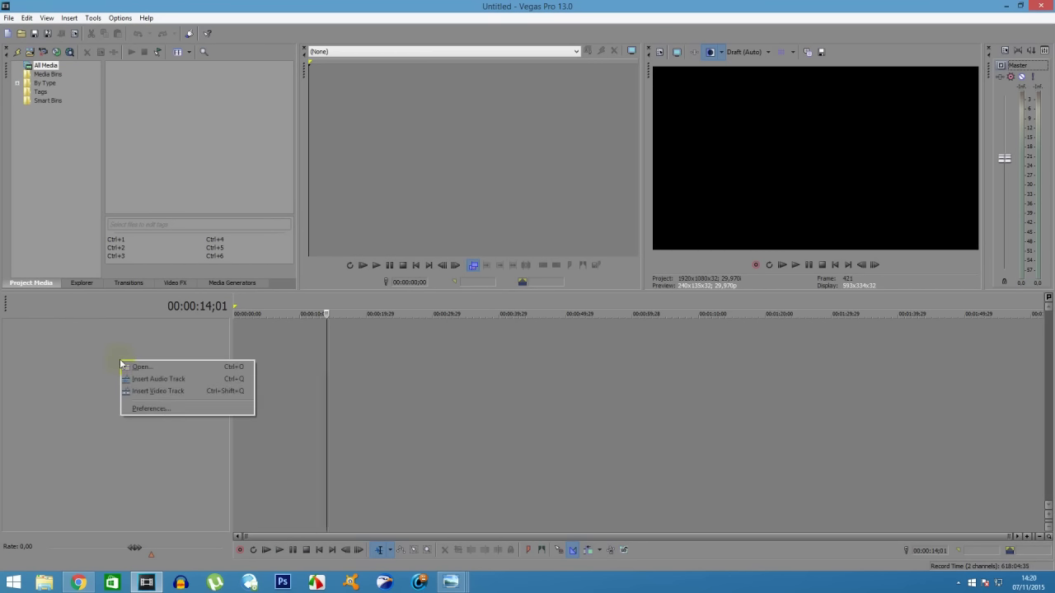
{"action": "left_click", "coordinate": [169, 392]}
{"action": "left_click", "coordinate": [207, 341]}
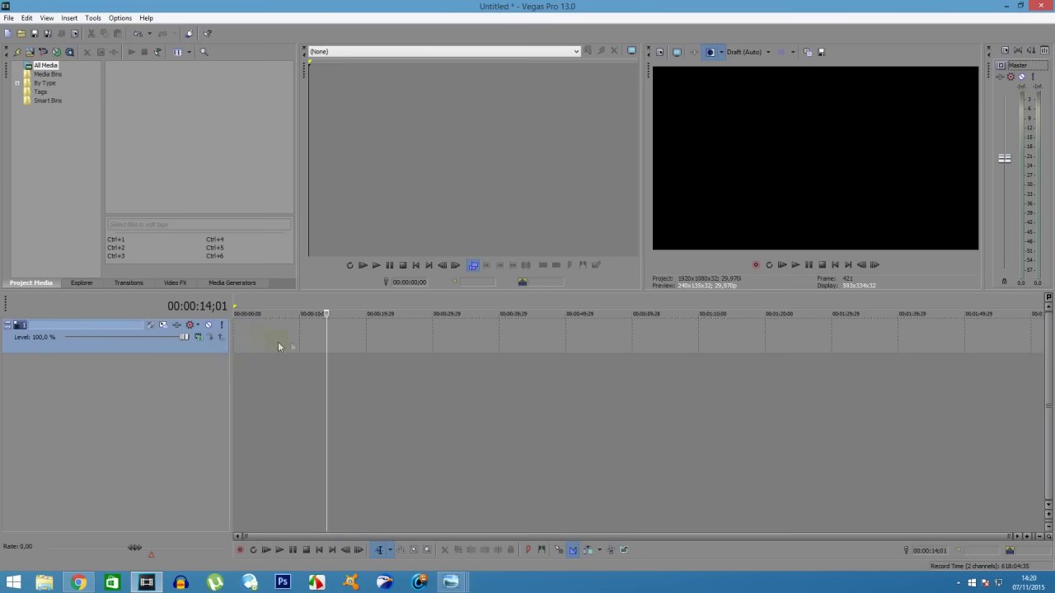
- Import the green background image from the intro folder and stretch its clip from the timeline's start to about 59 seconds
{"action": "left_click", "coordinate": [22, 34]}
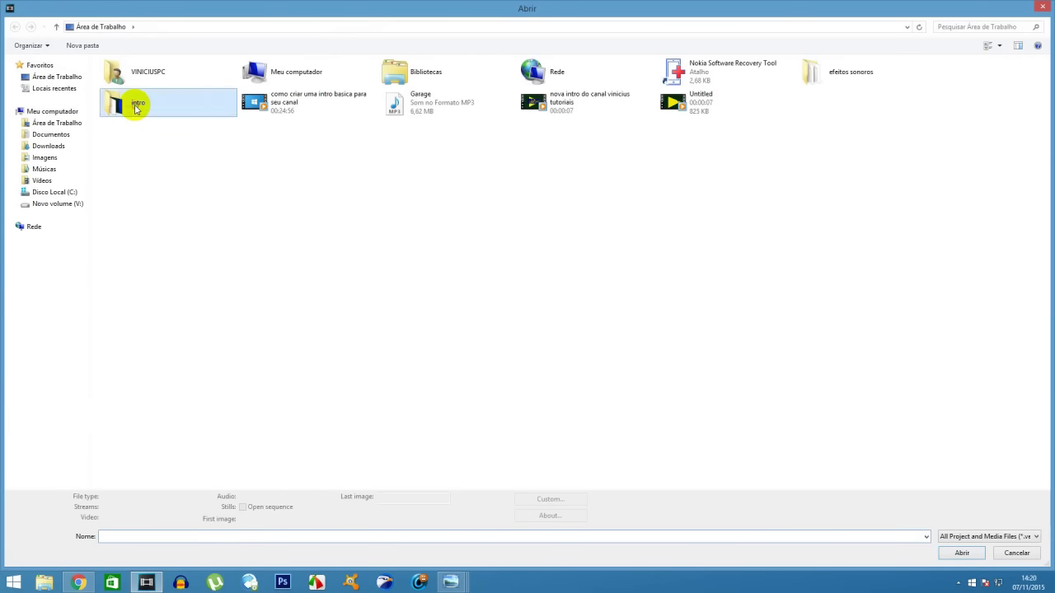
{"action": "double_click", "coordinate": [134, 103]}
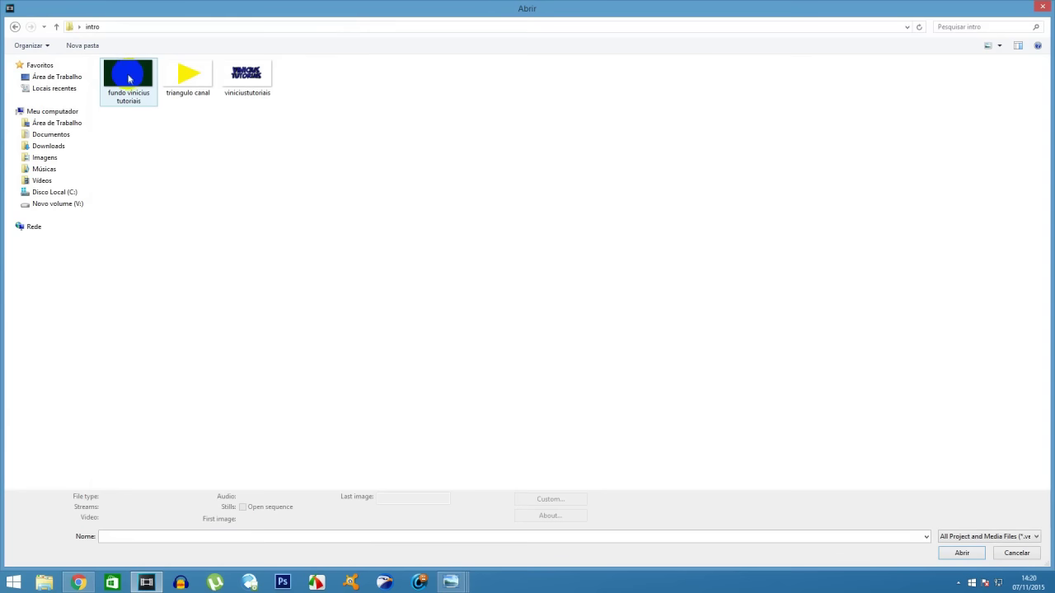
{"action": "left_click", "coordinate": [134, 85]}
{"action": "double_click", "coordinate": [134, 85]}
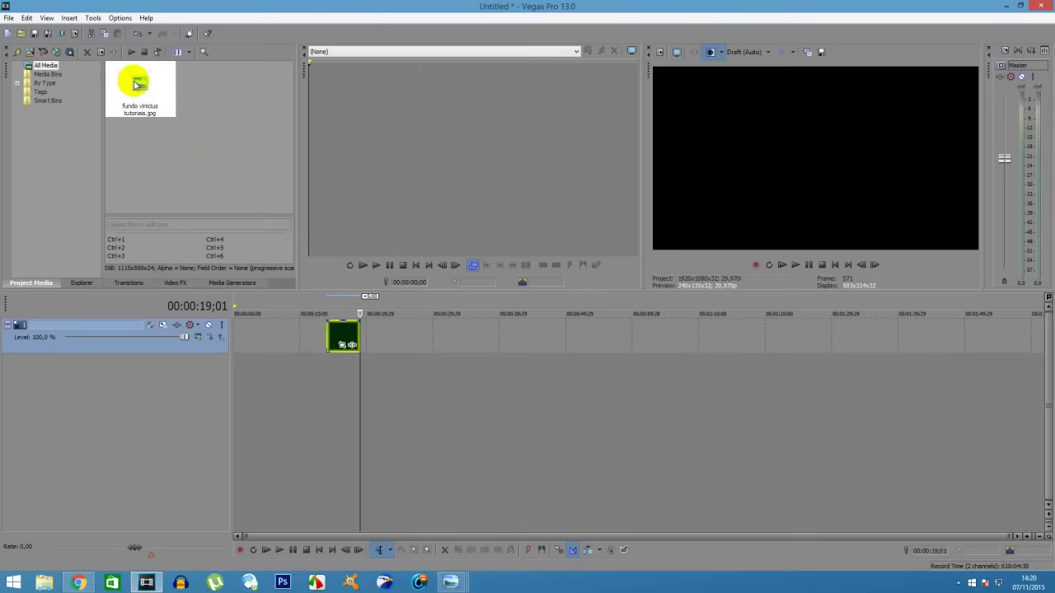
{"action": "left_click_drag", "start_coordinate": [327, 332], "coordinate": [234, 333]}
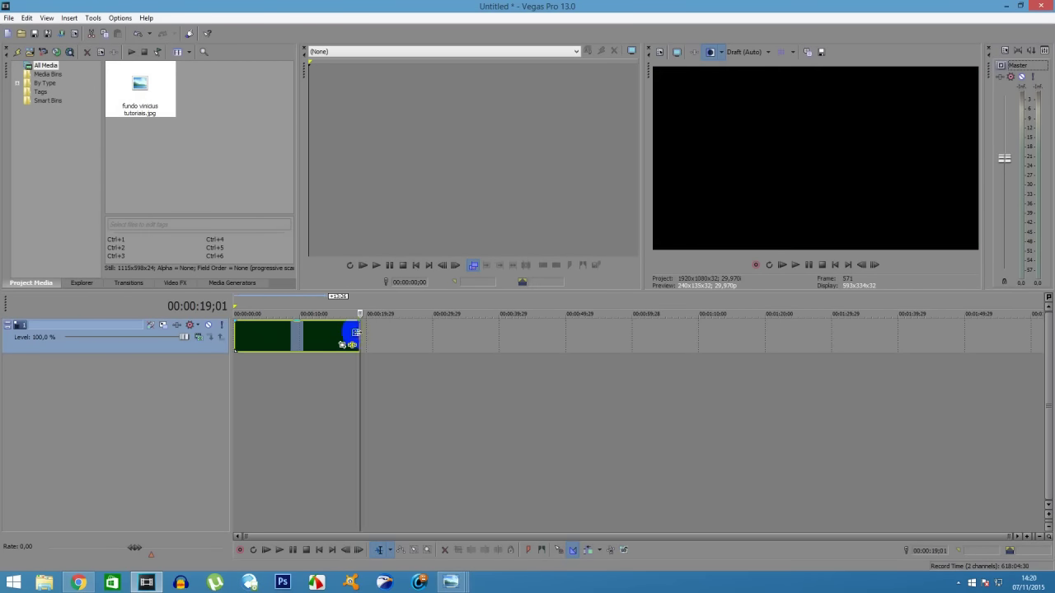
{"action": "left_click_drag", "start_coordinate": [360, 338], "coordinate": [629, 346]}
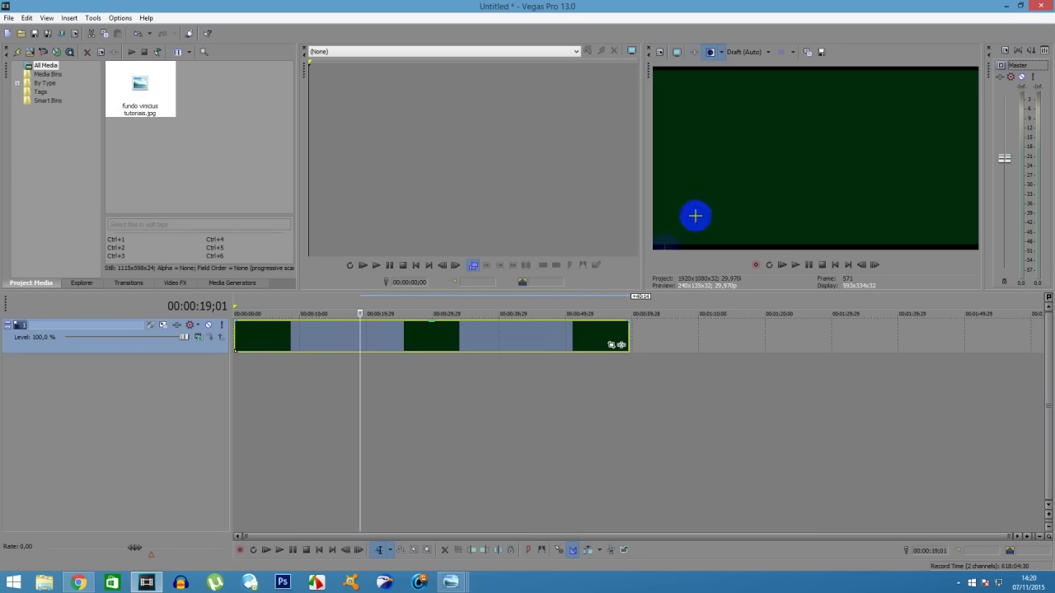
- Crop the background clip with Event Pan/Crop to about 992 by 560 so the black bars are removed
{"action": "left_click", "coordinate": [613, 346]}
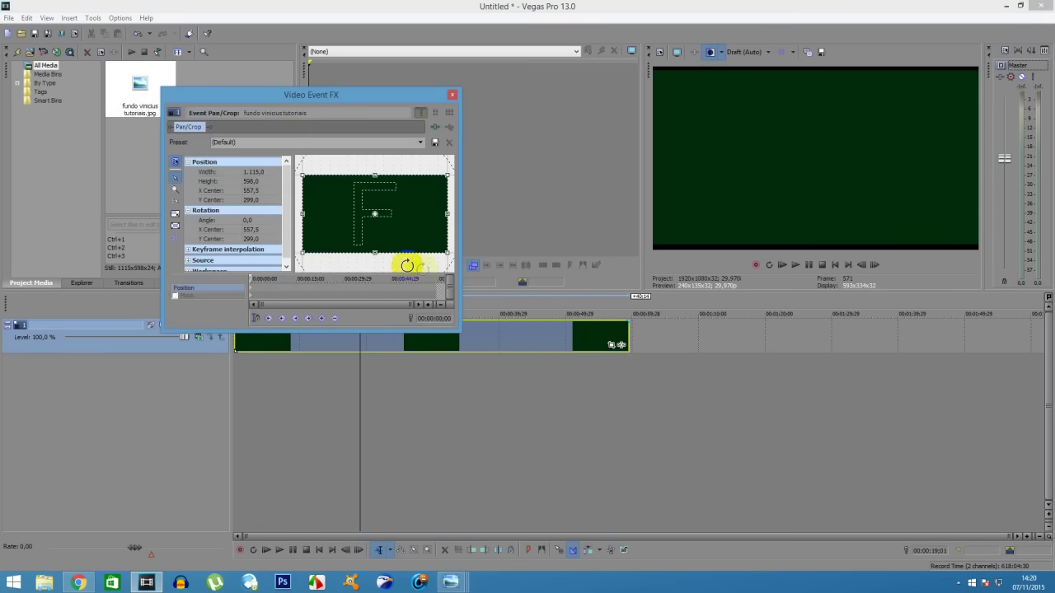
{"action": "left_click_drag", "start_coordinate": [446, 254], "coordinate": [432, 247]}
{"action": "left_click", "coordinate": [731, 225]}
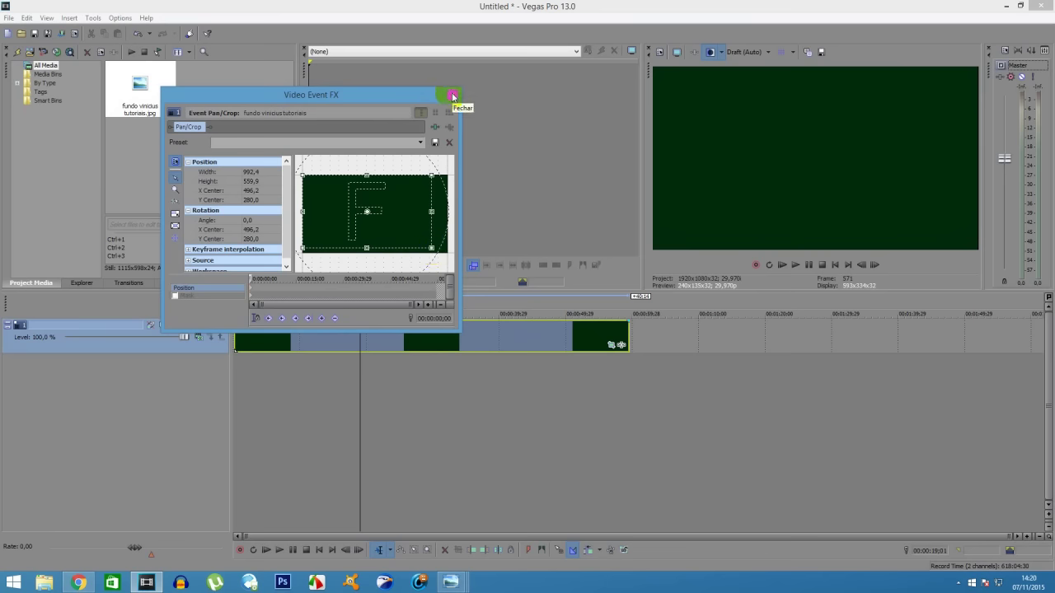
{"action": "left_click", "coordinate": [453, 95]}
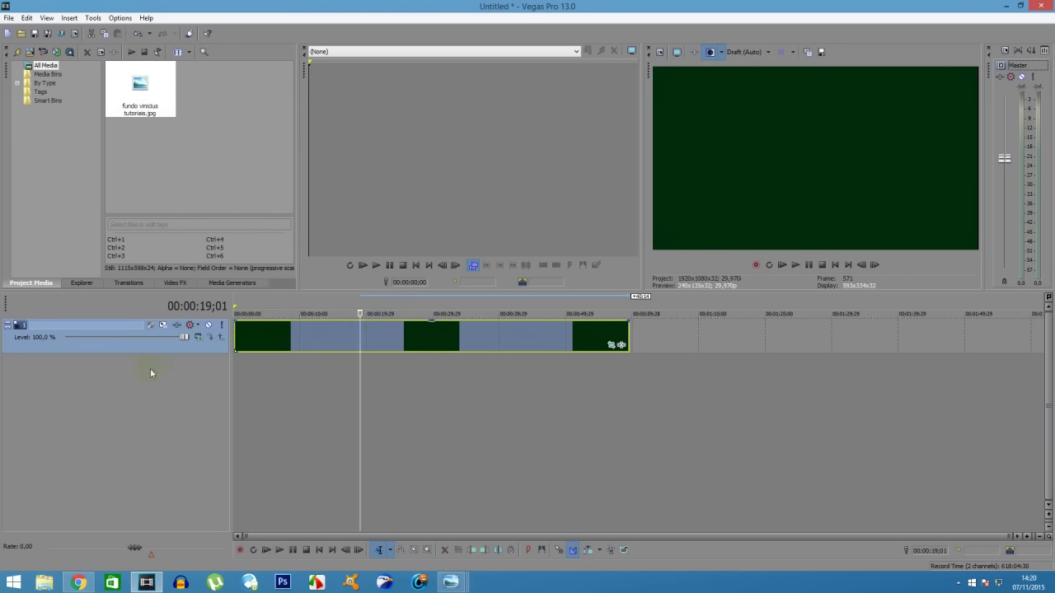
- Insert a second video track above the background track
{"action": "right_click", "coordinate": [108, 374]}
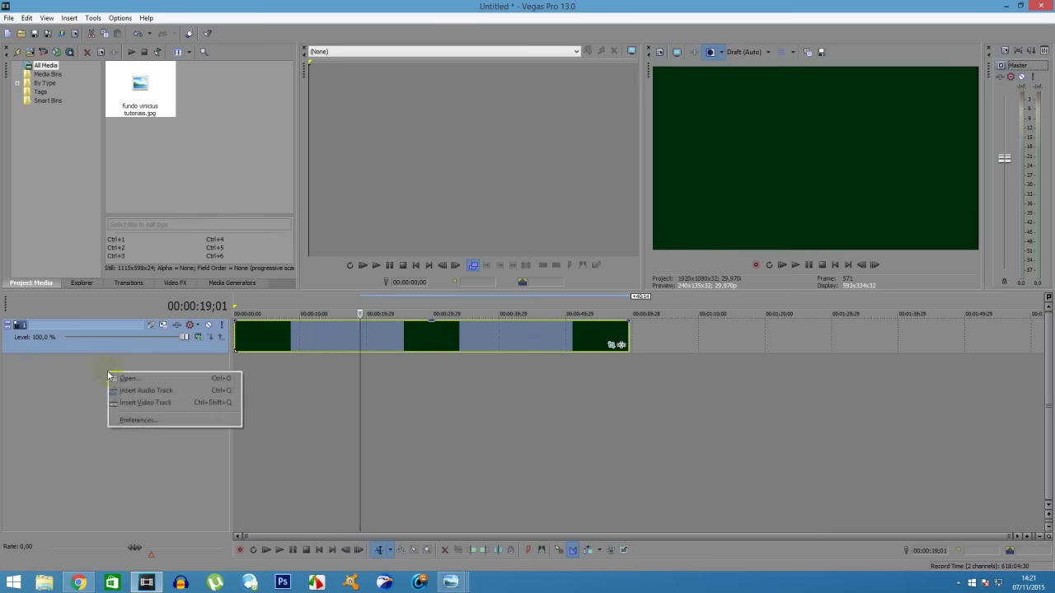
{"action": "left_click", "coordinate": [139, 409]}
{"action": "key", "text": "space"}
{"action": "key", "text": "space"}
- Place the triangulo canal image on the upper video track, starting at about 2 seconds
{"action": "left_click", "coordinate": [253, 336]}
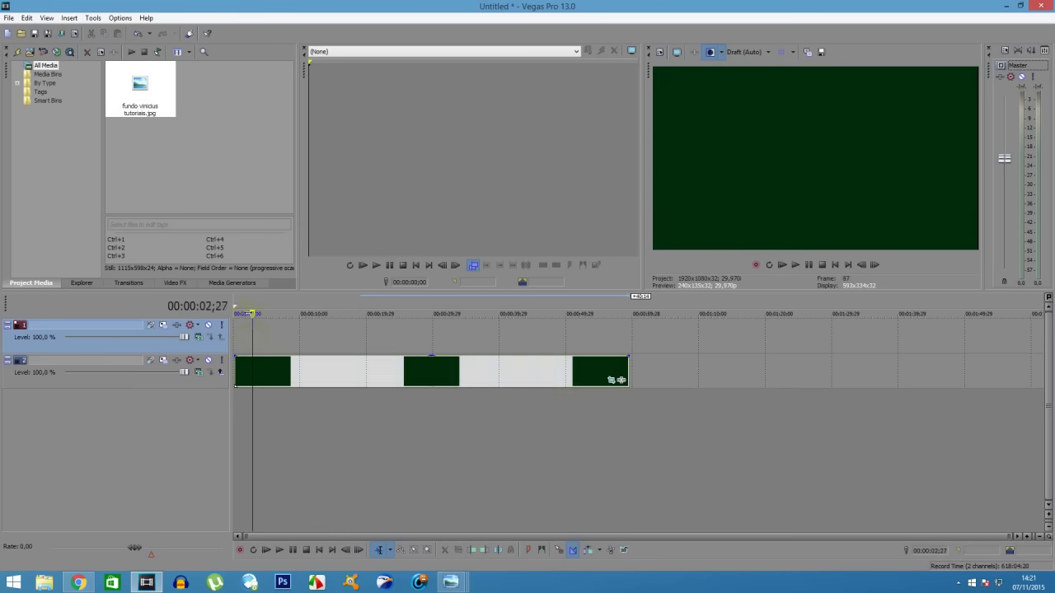
{"action": "key", "text": "space"}
{"action": "left_click", "coordinate": [247, 315]}
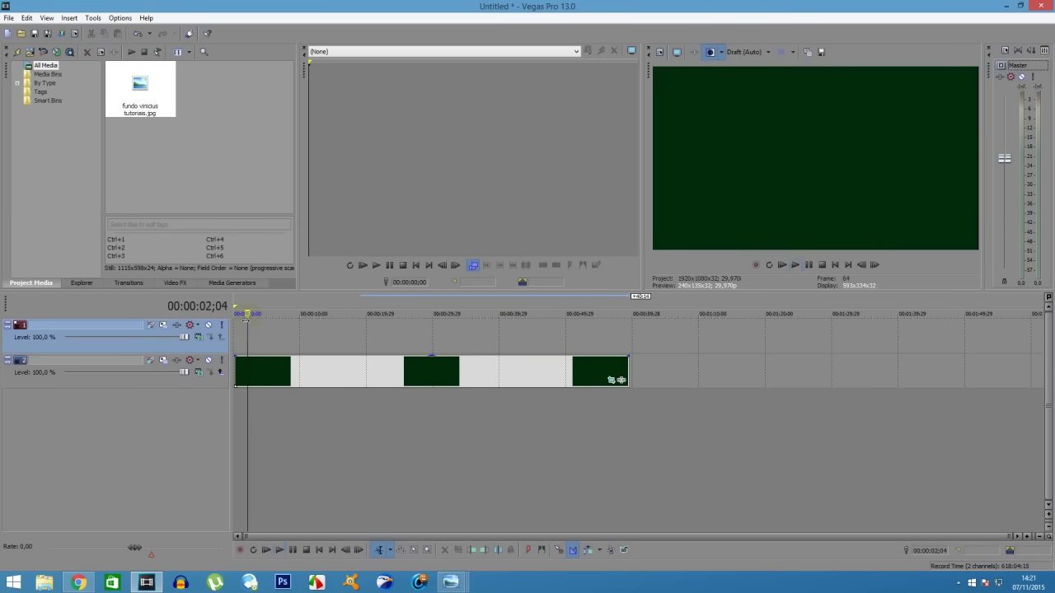
{"action": "left_click", "coordinate": [21, 33]}
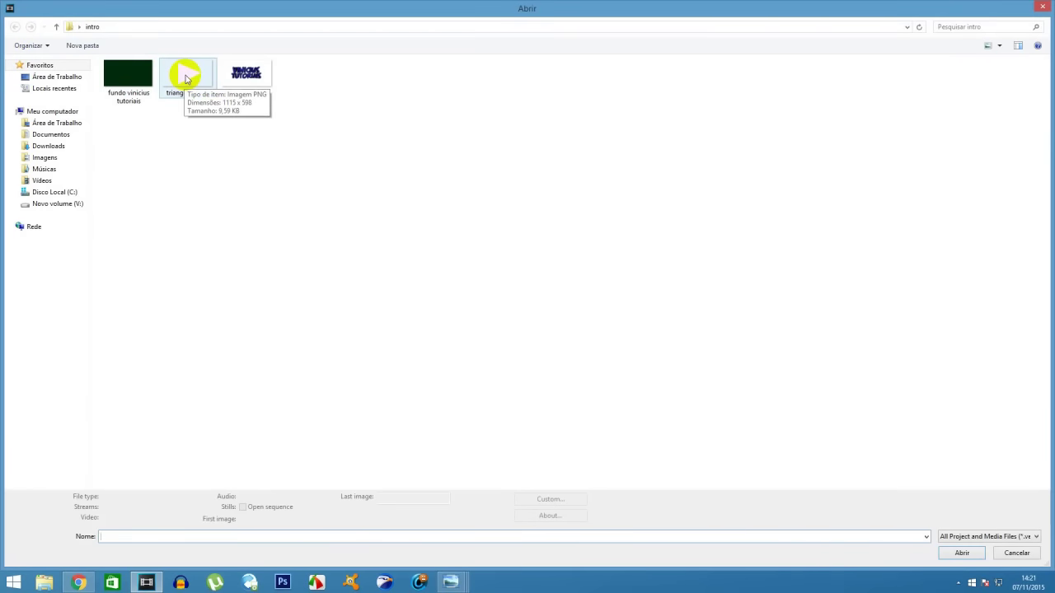
{"action": "double_click", "coordinate": [186, 78]}
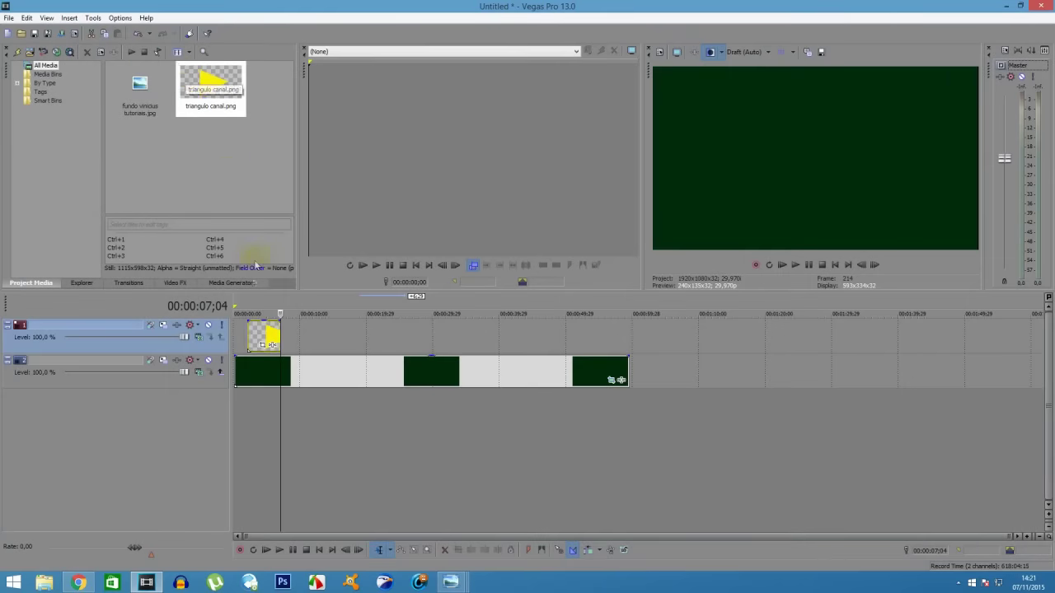
- Play the project from near its start to examine how the triangle appears over the background
{"action": "left_click", "coordinate": [237, 371]}
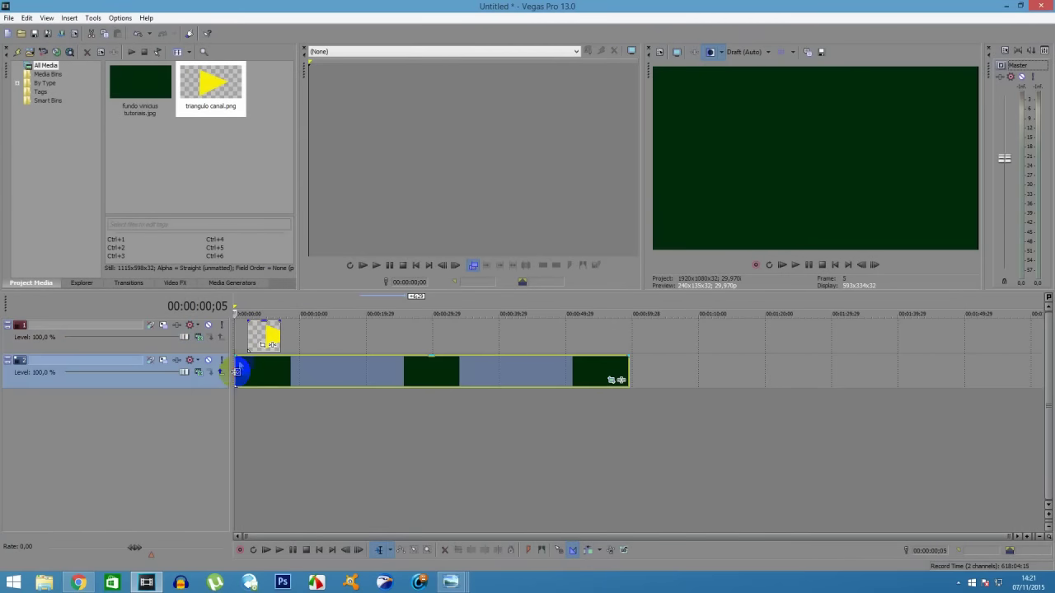
{"action": "key", "text": "space"}
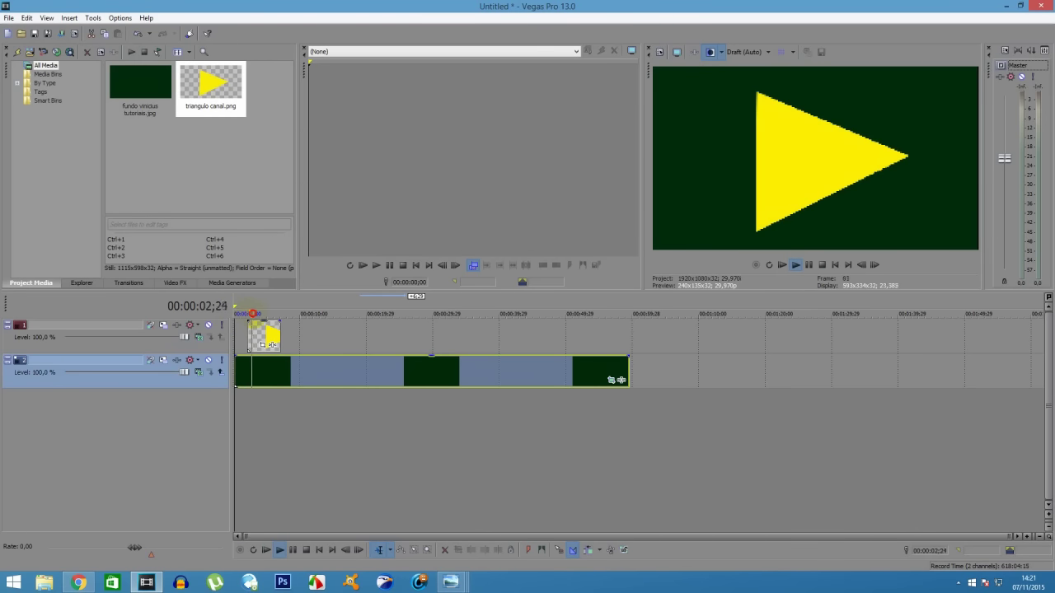
{"action": "key", "text": "space"}
{"action": "key", "text": "space"}
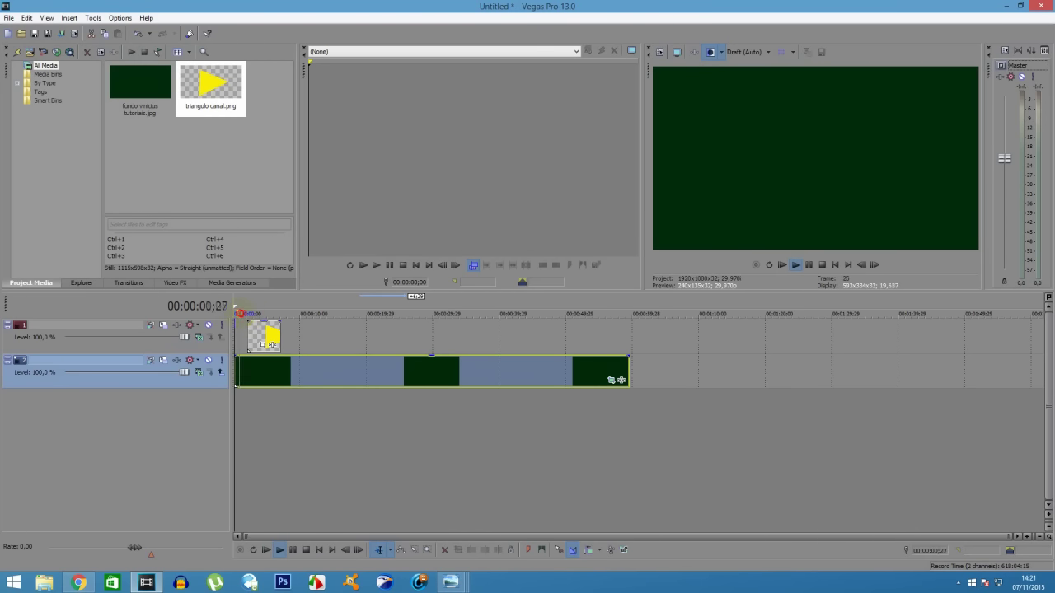
{"action": "key", "text": "space"}
{"action": "key", "text": "space"}
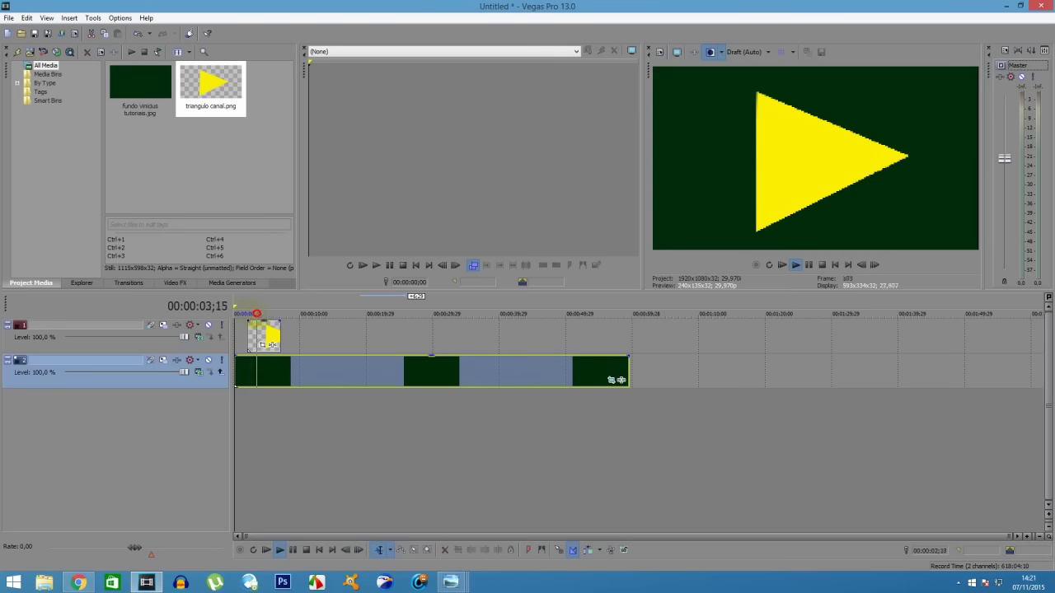
{"action": "key", "text": "space"}
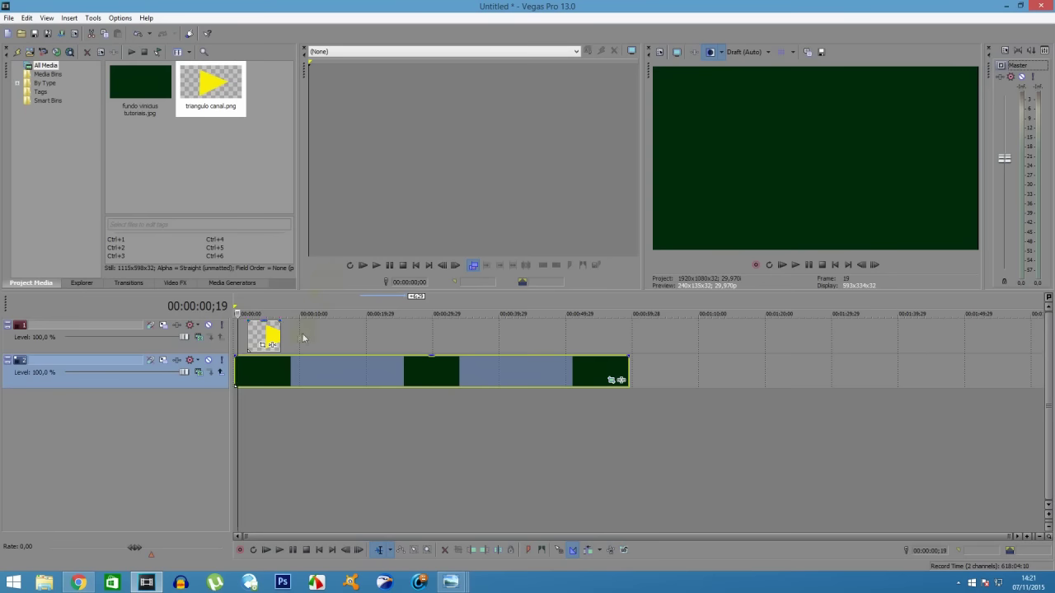
- Try a short fade-in at the start of the triangle clip, preview it, and remove it
{"action": "left_click", "coordinate": [245, 320]}
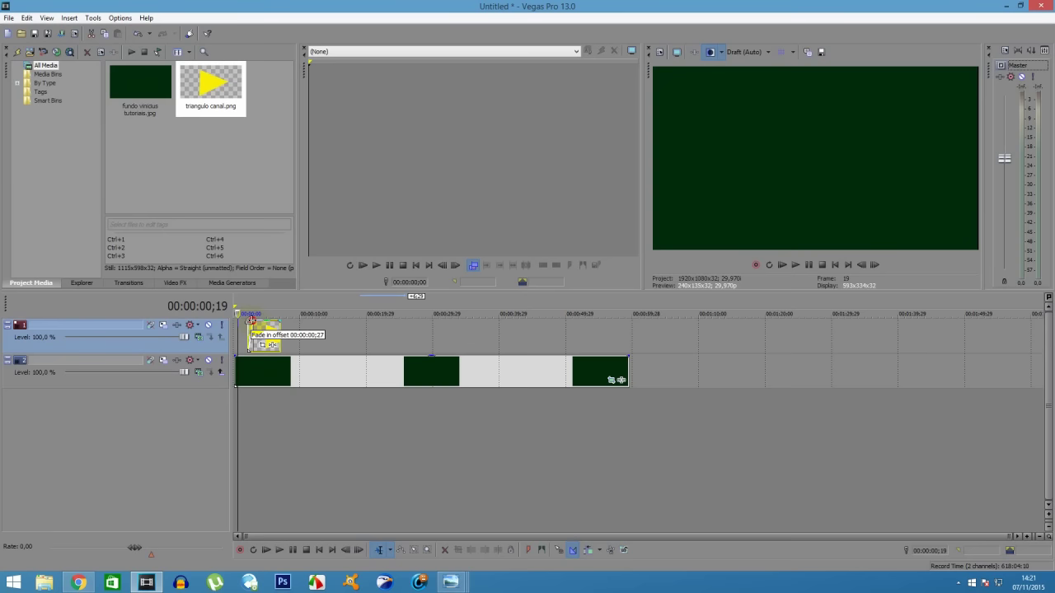
{"action": "left_click_drag", "start_coordinate": [253, 320], "coordinate": [245, 340]}
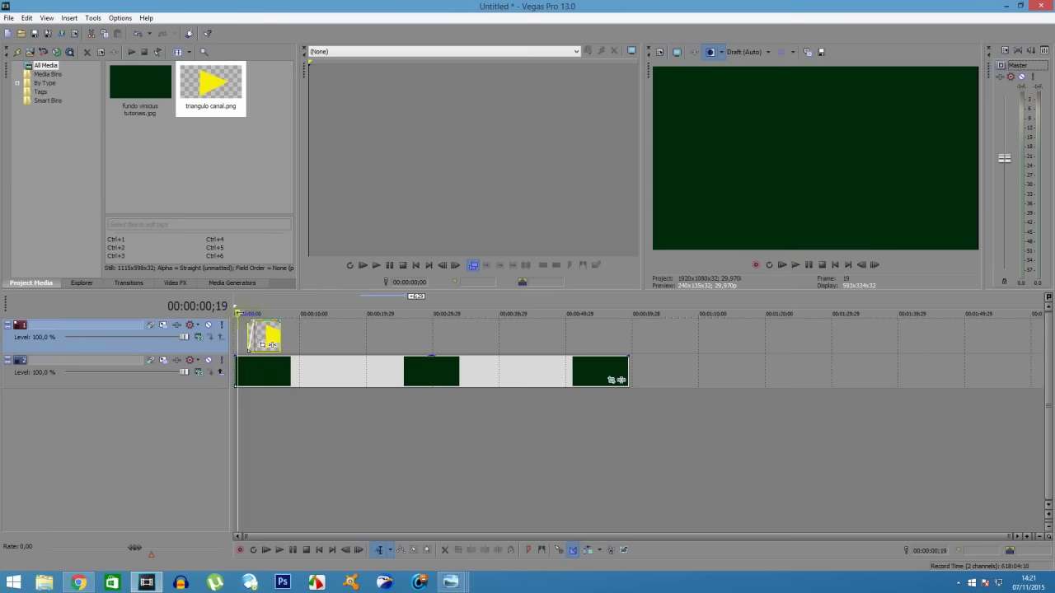
{"action": "key", "text": "space"}
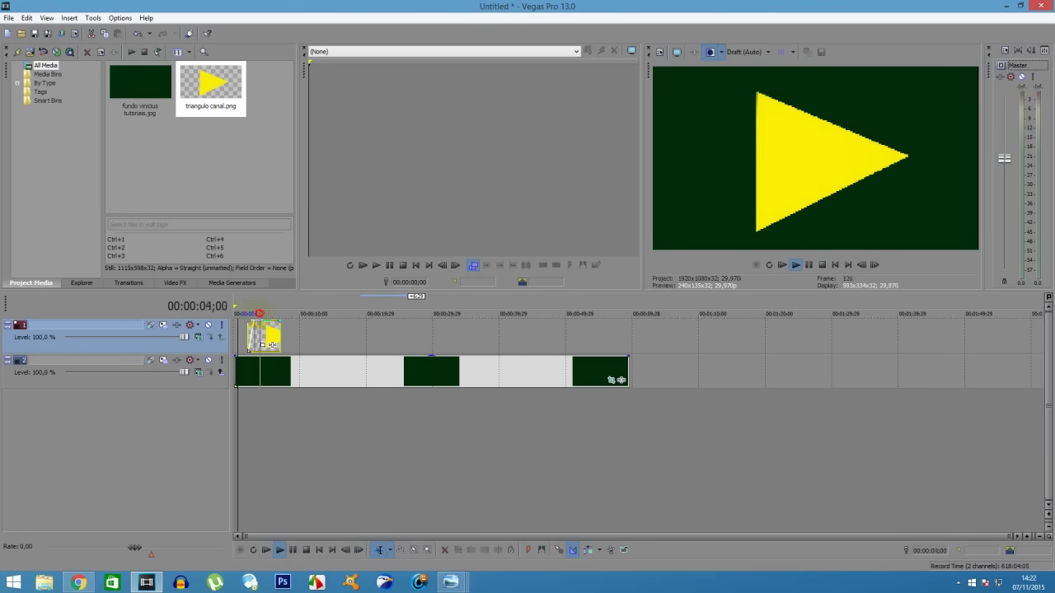
{"action": "key", "text": "space"}
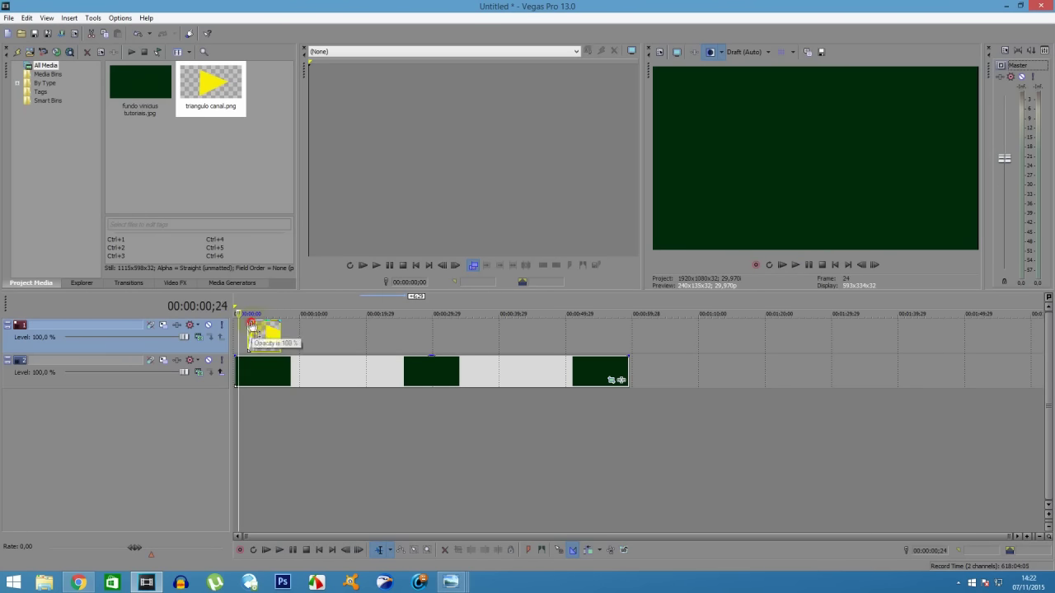
{"action": "left_click_drag", "start_coordinate": [250, 321], "coordinate": [246, 318]}
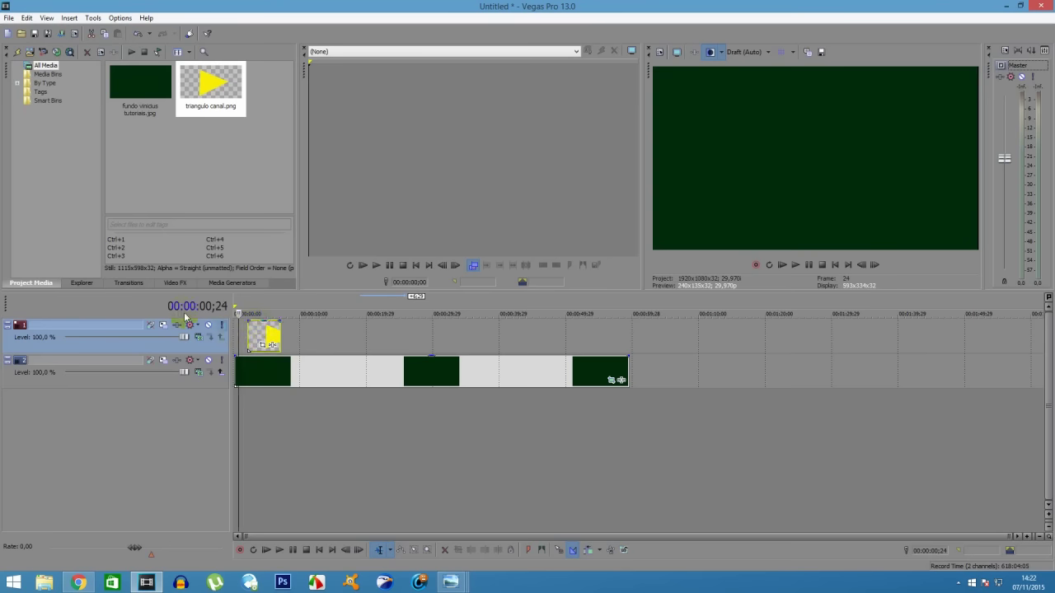
- Apply the 3D Fly In/Out transition with the Default preset to the start of the triangle clip
{"action": "left_click", "coordinate": [126, 284]}
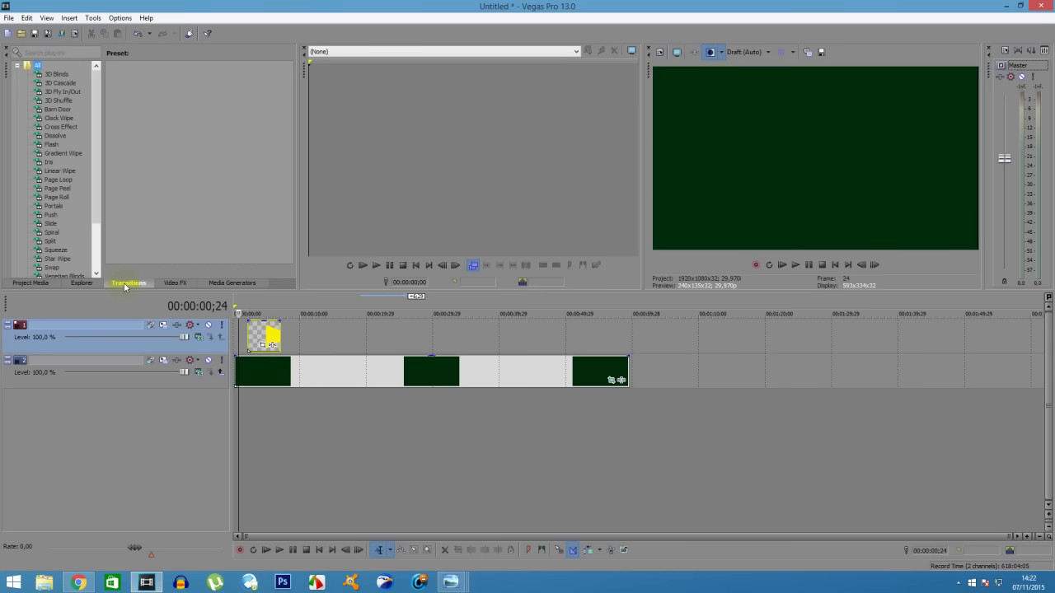
{"action": "left_click", "coordinate": [53, 76]}
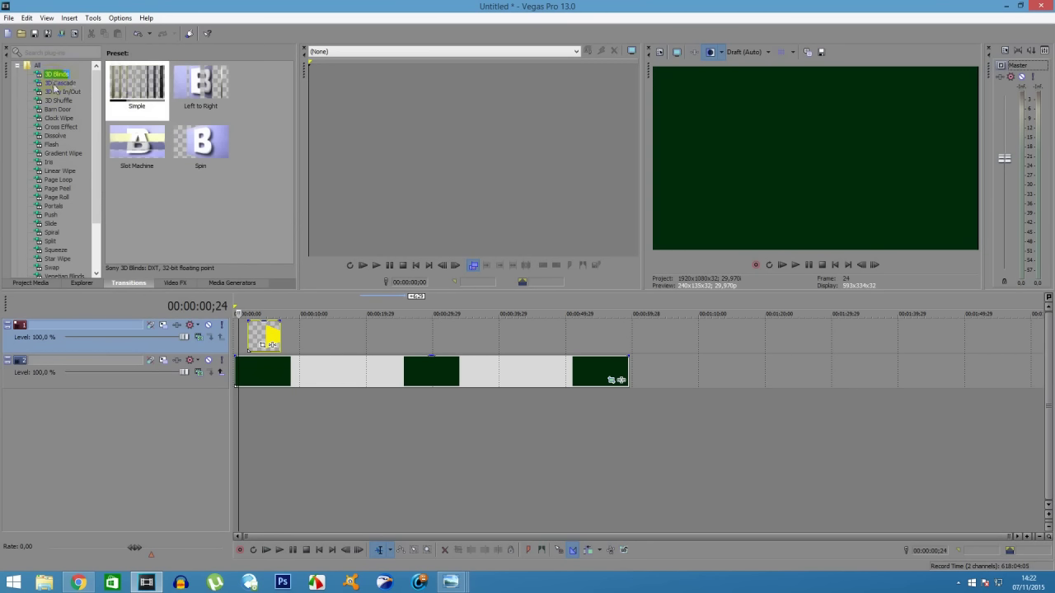
{"action": "left_click_drag", "start_coordinate": [146, 91], "coordinate": [262, 338]}
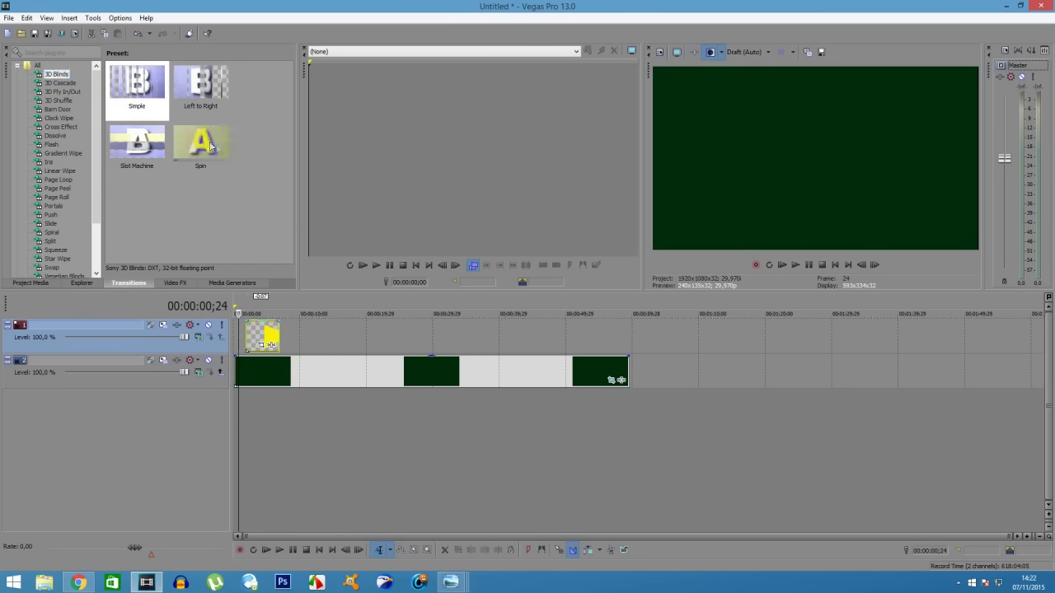
{"action": "left_click", "coordinate": [64, 83]}
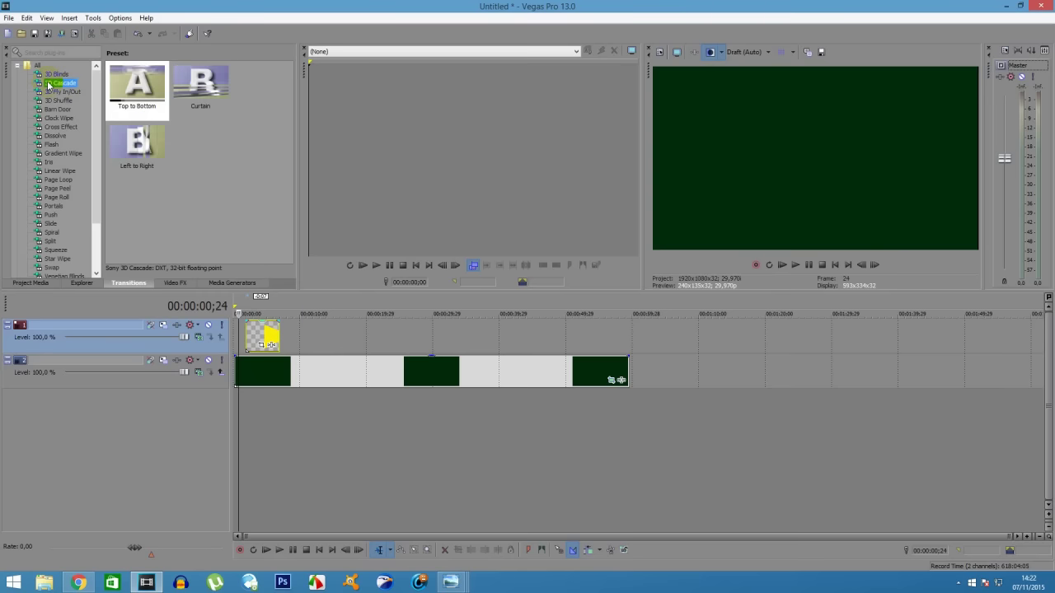
{"action": "left_click", "coordinate": [55, 93]}
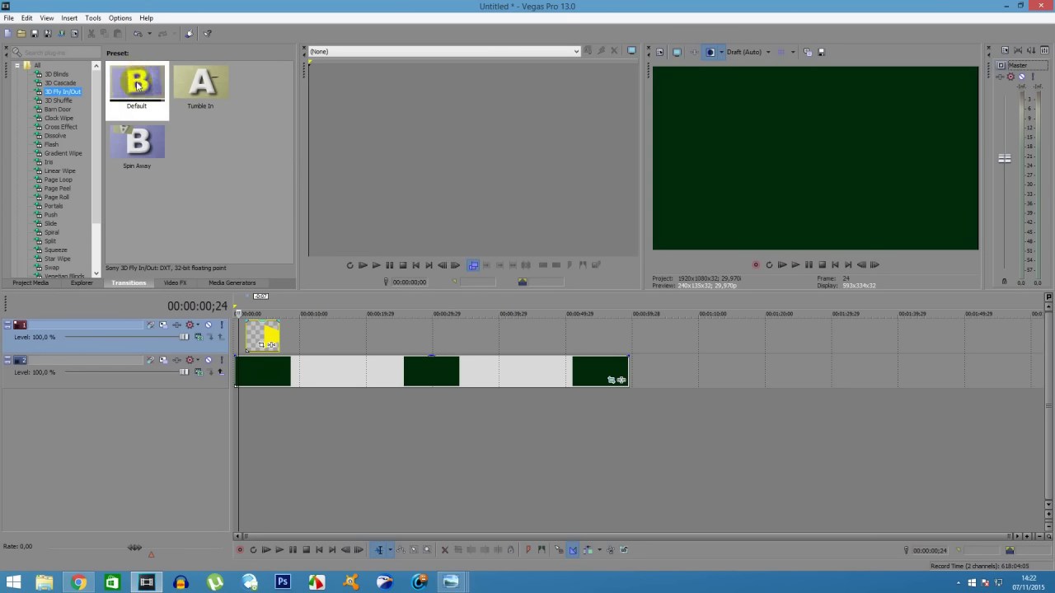
{"action": "left_click_drag", "start_coordinate": [136, 84], "coordinate": [204, 249]}
{"action": "left_click_drag", "start_coordinate": [221, 291], "coordinate": [248, 339]}
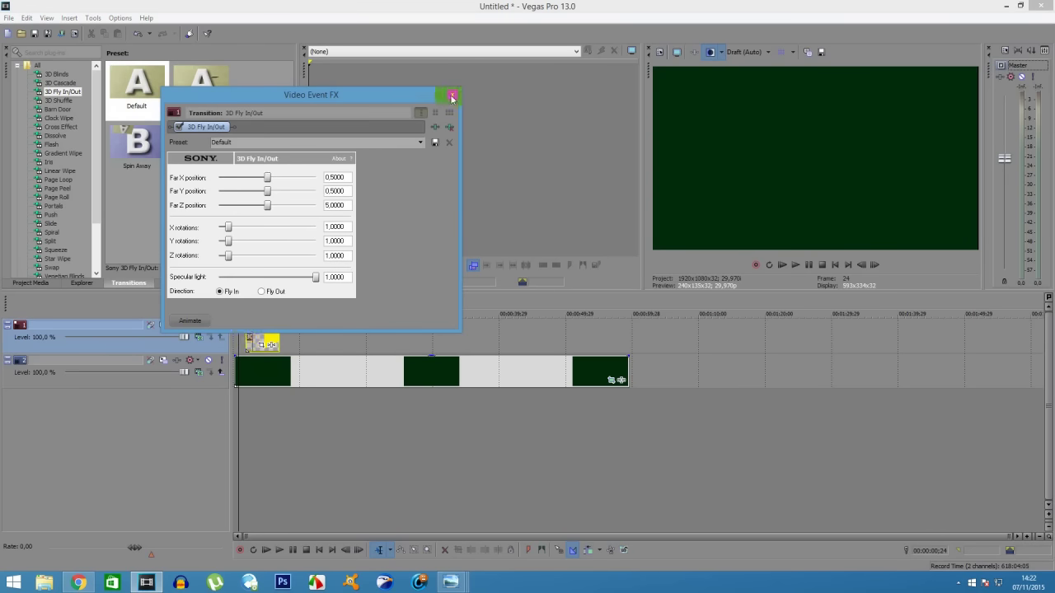
{"action": "left_click", "coordinate": [451, 97]}
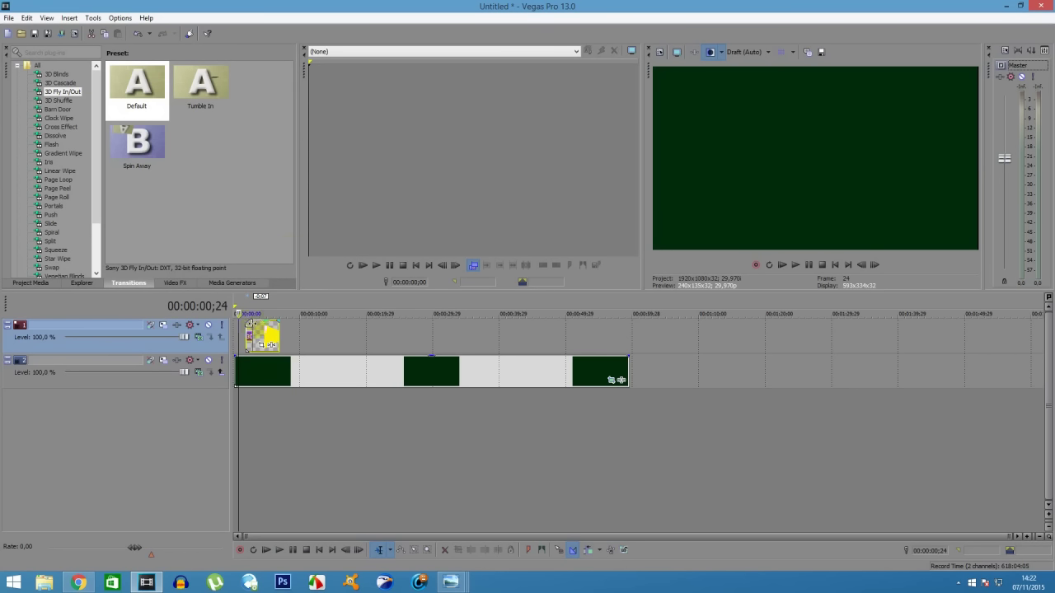
- Preview the triangle's fly-in transition and extend the triangle clip's end to about 56 seconds
{"action": "left_click_drag", "start_coordinate": [271, 344], "coordinate": [248, 329]}
{"action": "left_click", "coordinate": [796, 268]}
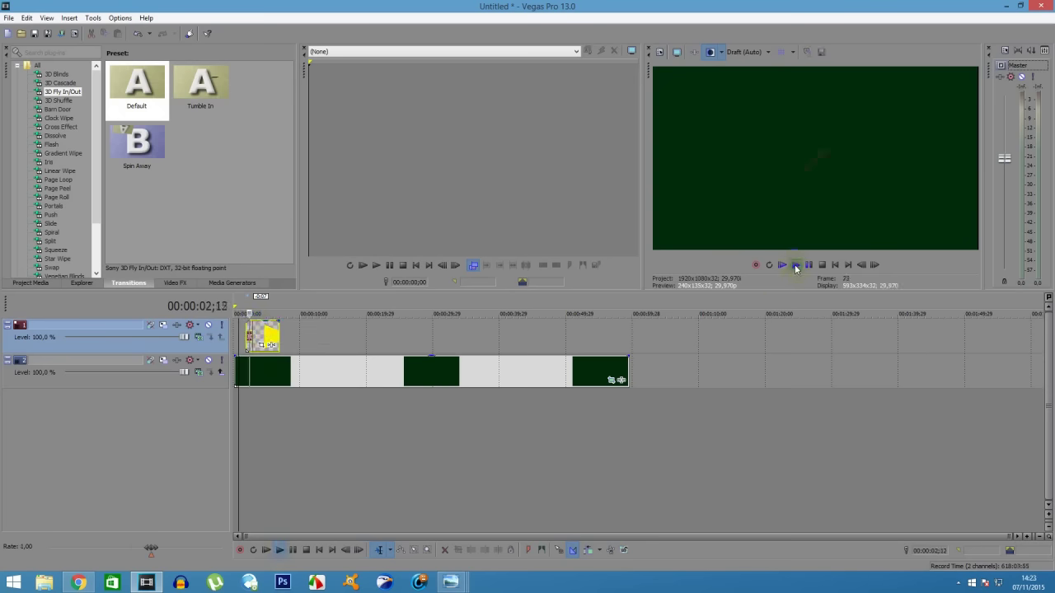
{"action": "left_click", "coordinate": [821, 268]}
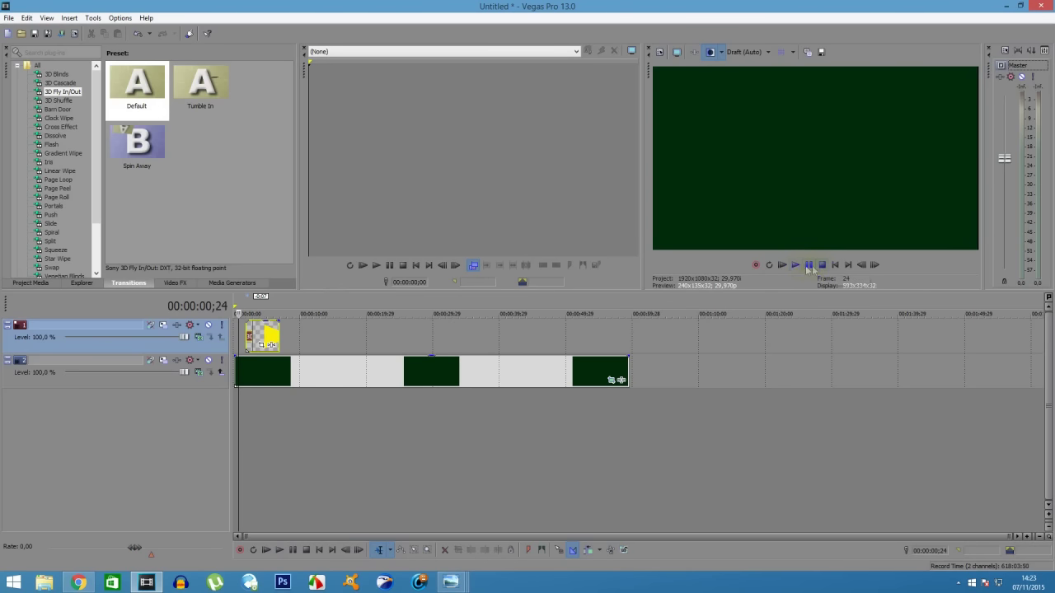
{"action": "left_click", "coordinate": [796, 268]}
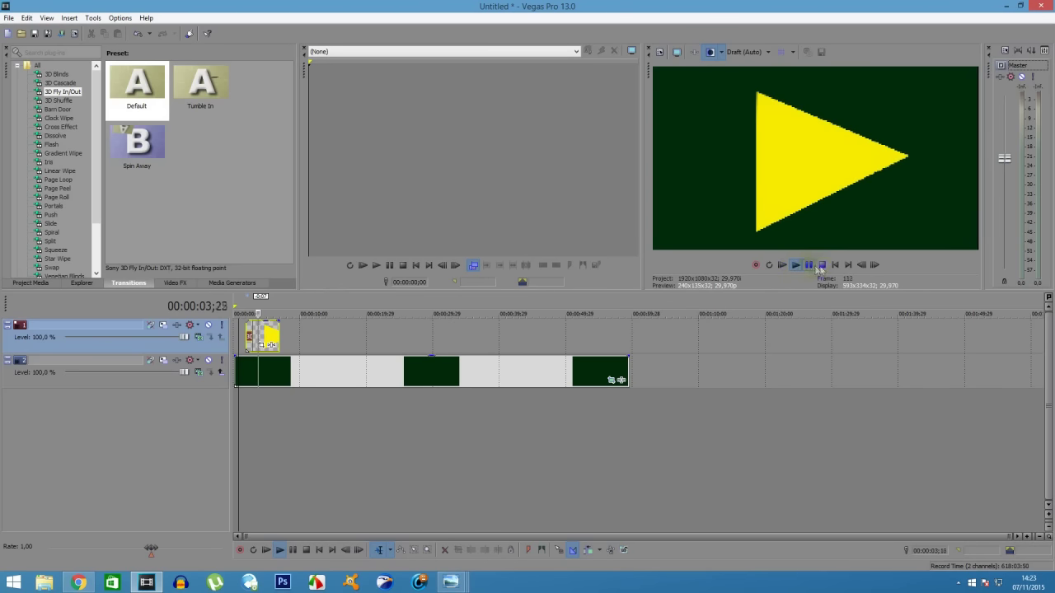
{"action": "left_click", "coordinate": [822, 265]}
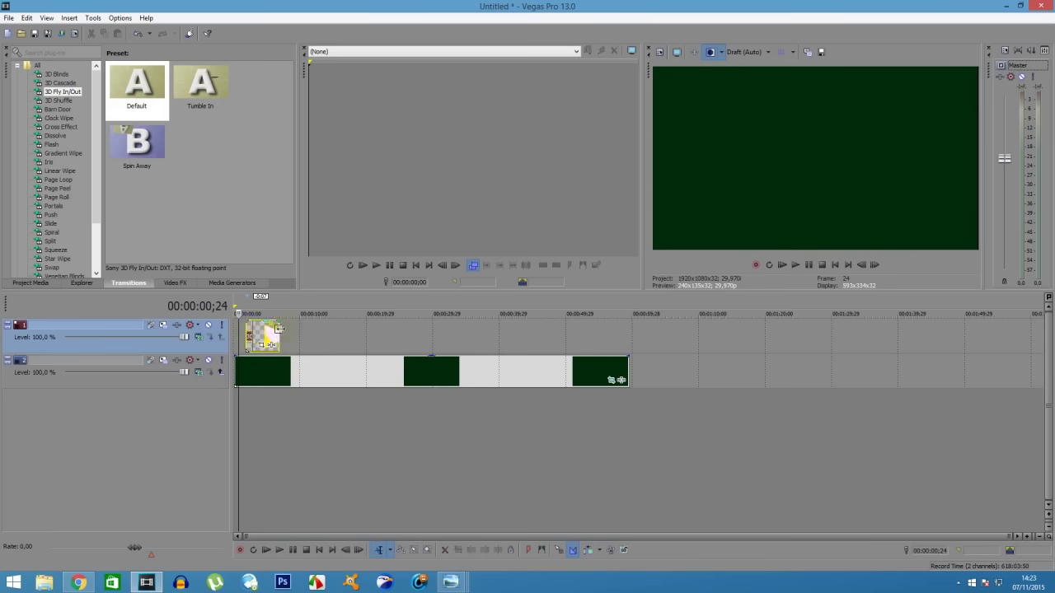
{"action": "left_click_drag", "start_coordinate": [277, 344], "coordinate": [604, 345]}
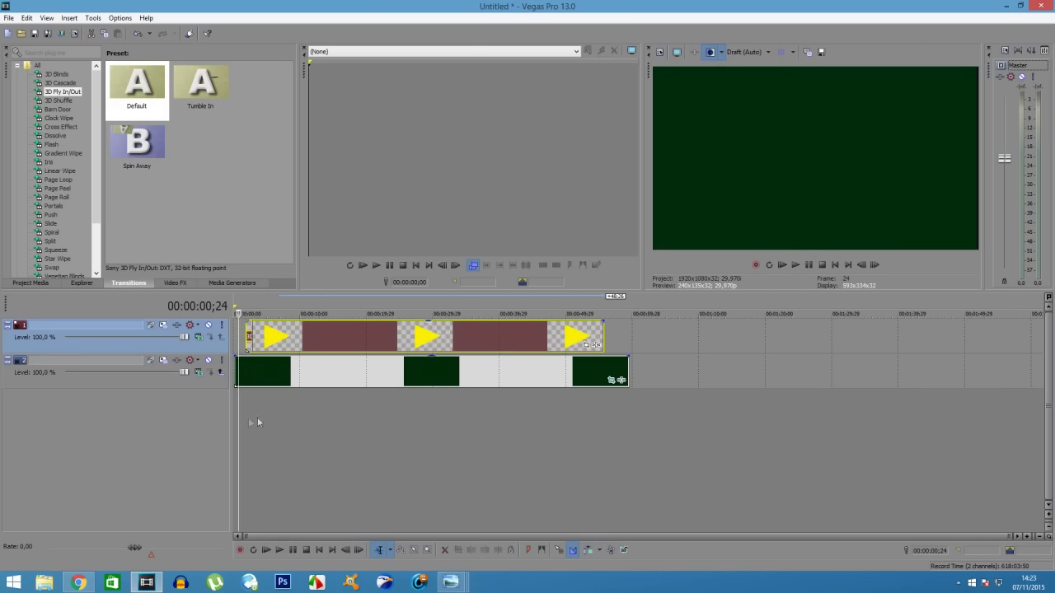
- Insert a new video track and place the channel title image from the intro folder on it at about 00:00:03;27
{"action": "right_click", "coordinate": [129, 410]}
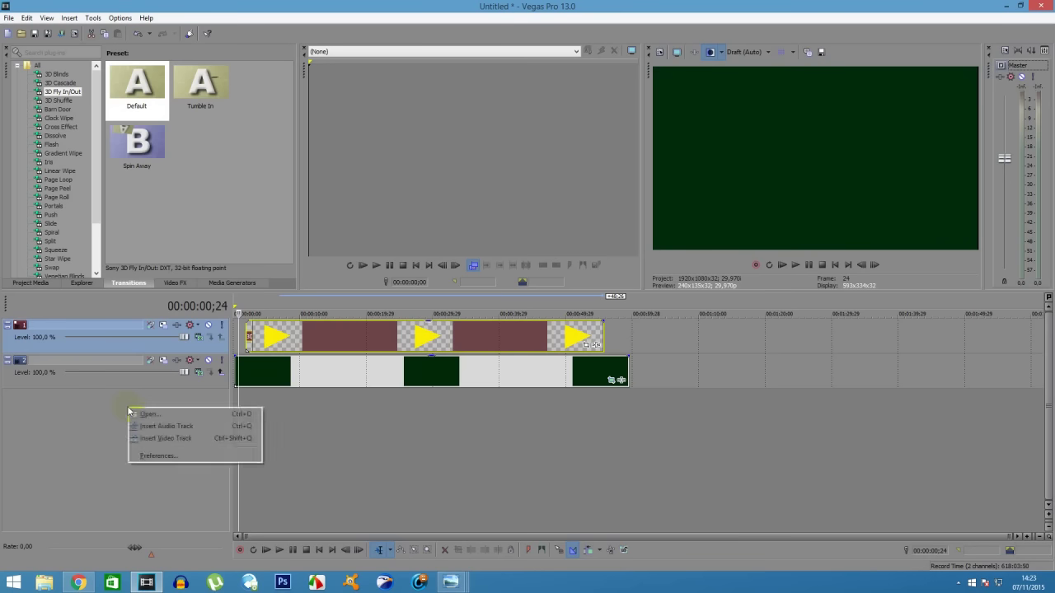
{"action": "left_click", "coordinate": [160, 439]}
{"action": "key", "text": "space"}
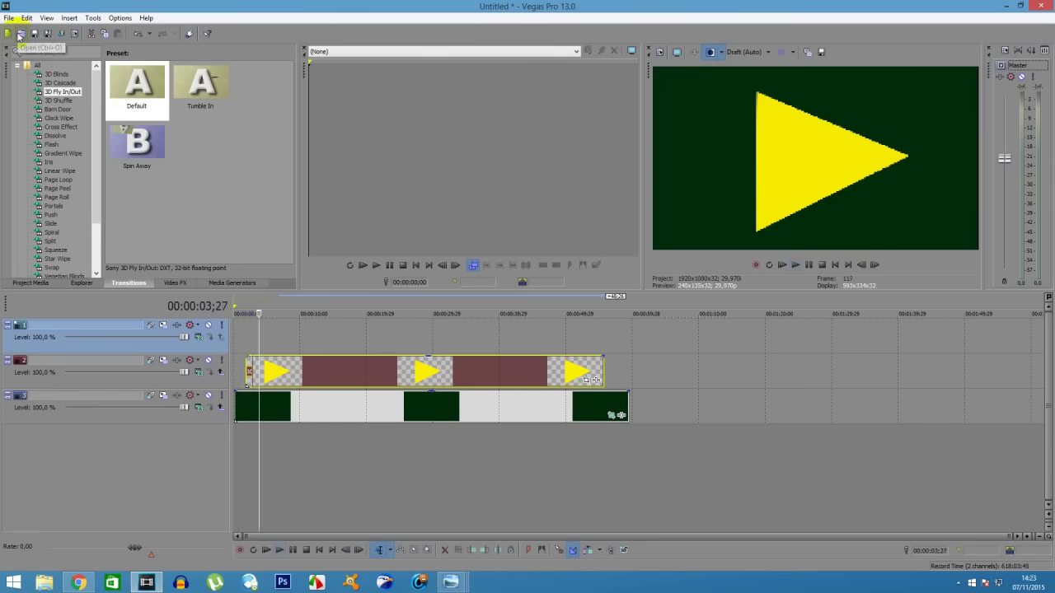
{"action": "left_click", "coordinate": [21, 36]}
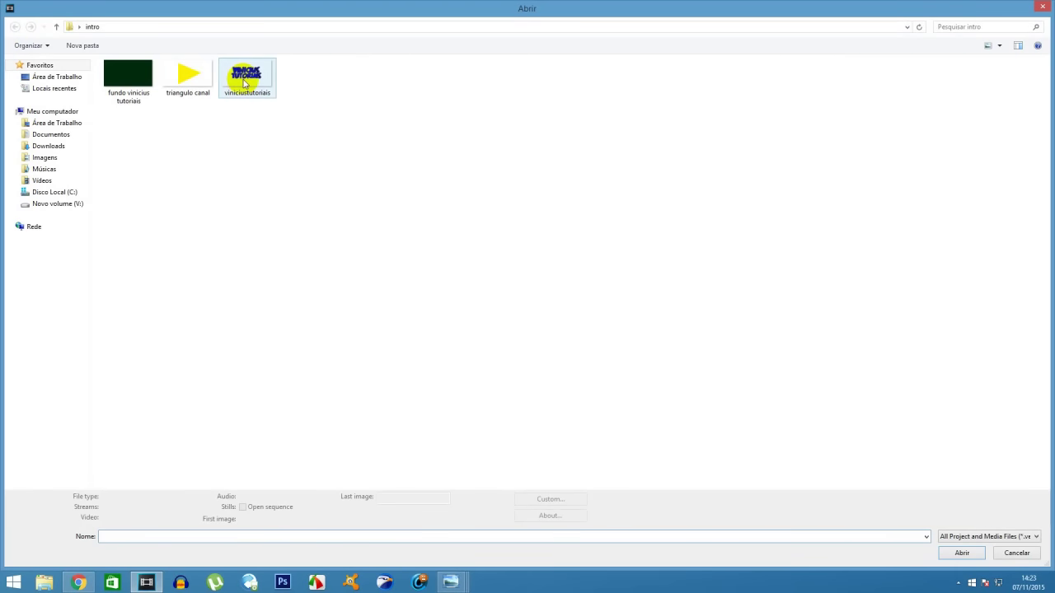
{"action": "double_click", "coordinate": [244, 80]}
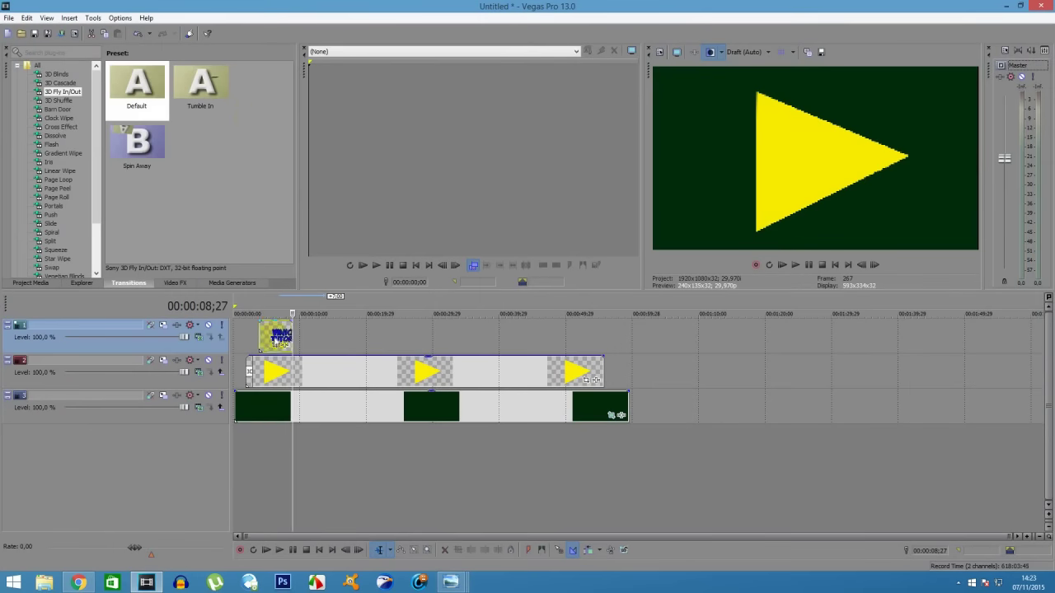
{"action": "left_click", "coordinate": [274, 314]}
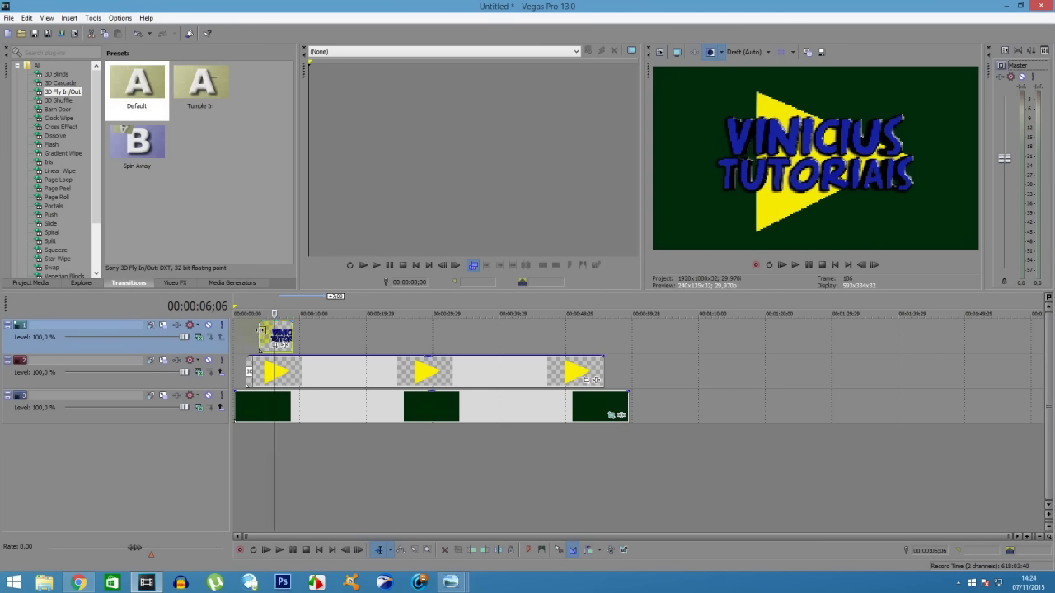
- Apply the 3D Fly In/Out transition with the Tumble In preset to the start of the title clip
{"action": "left_click", "coordinate": [252, 331]}
{"action": "left_click", "coordinate": [114, 287]}
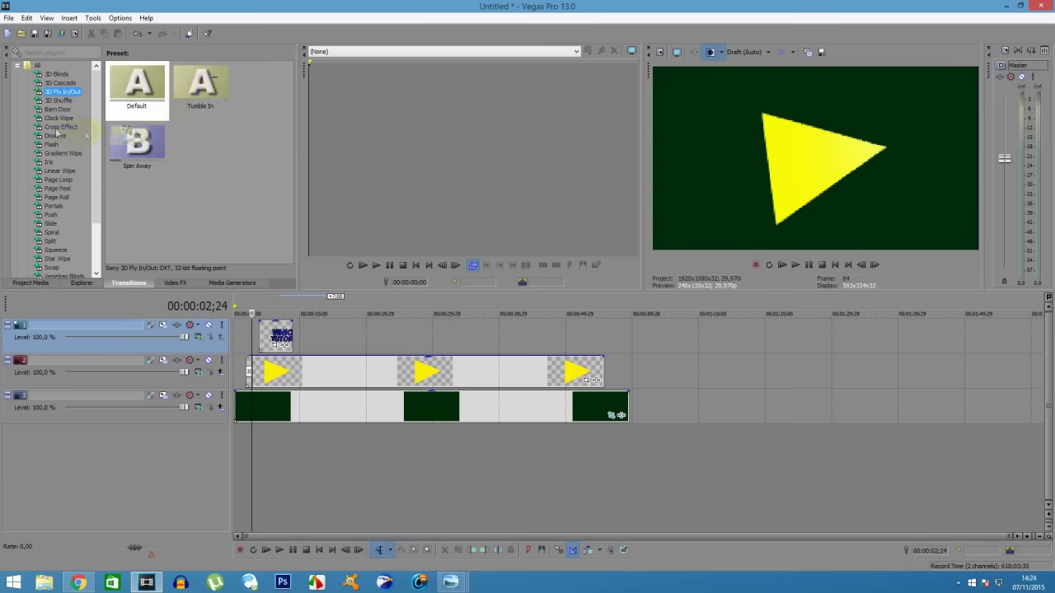
{"action": "left_click", "coordinate": [51, 109]}
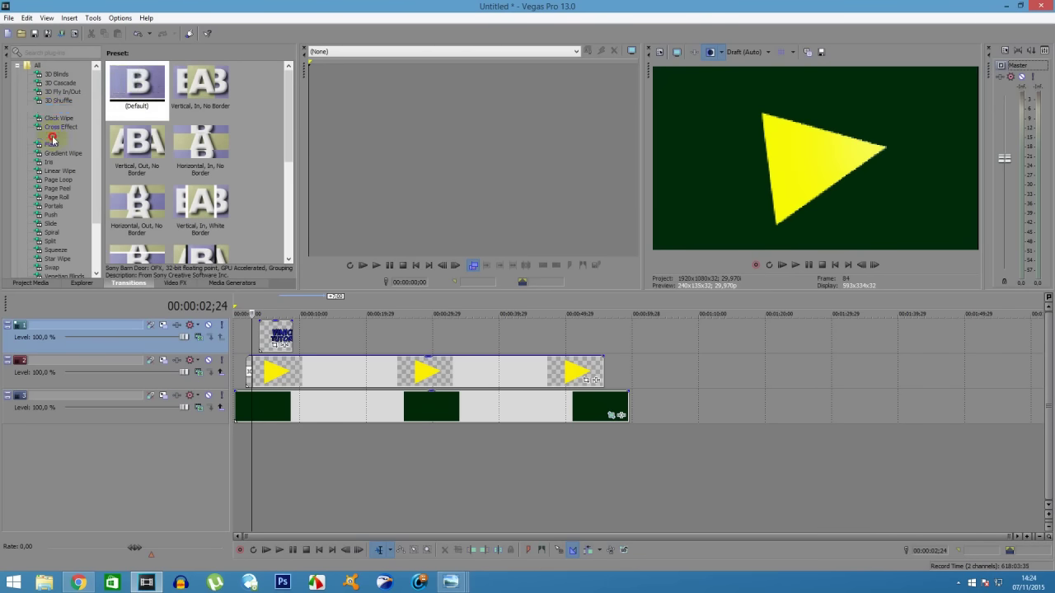
{"action": "left_click", "coordinate": [54, 92]}
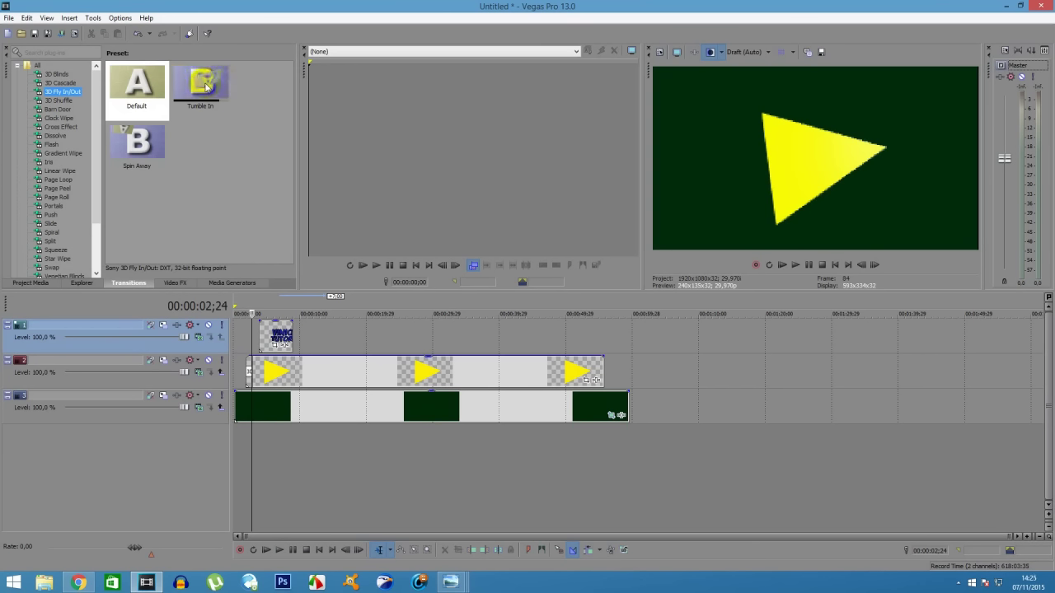
{"action": "left_click_drag", "start_coordinate": [200, 83], "coordinate": [237, 290]}
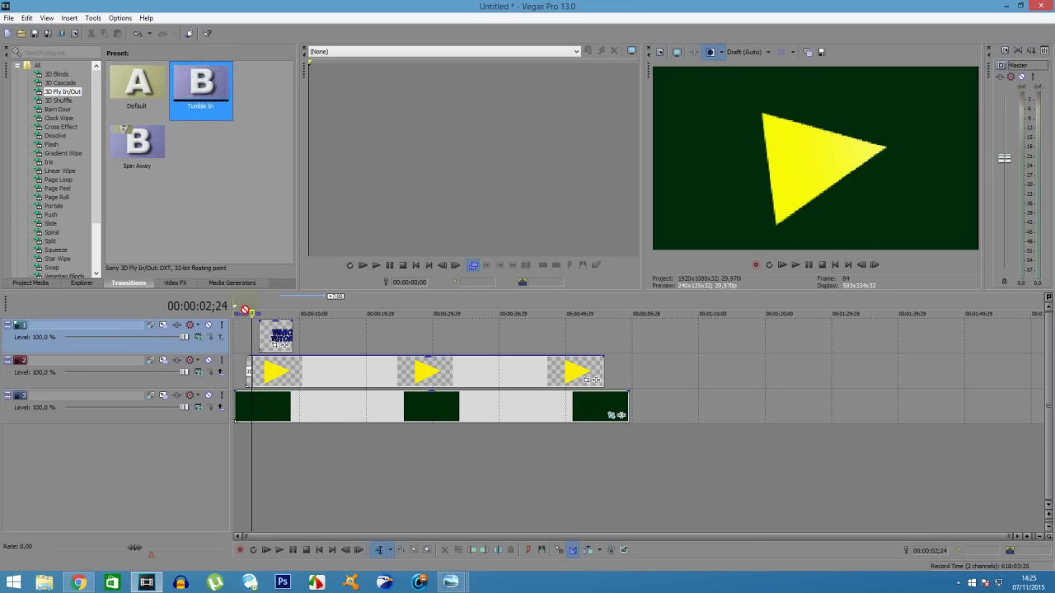
{"action": "left_click_drag", "start_coordinate": [255, 332], "coordinate": [262, 337]}
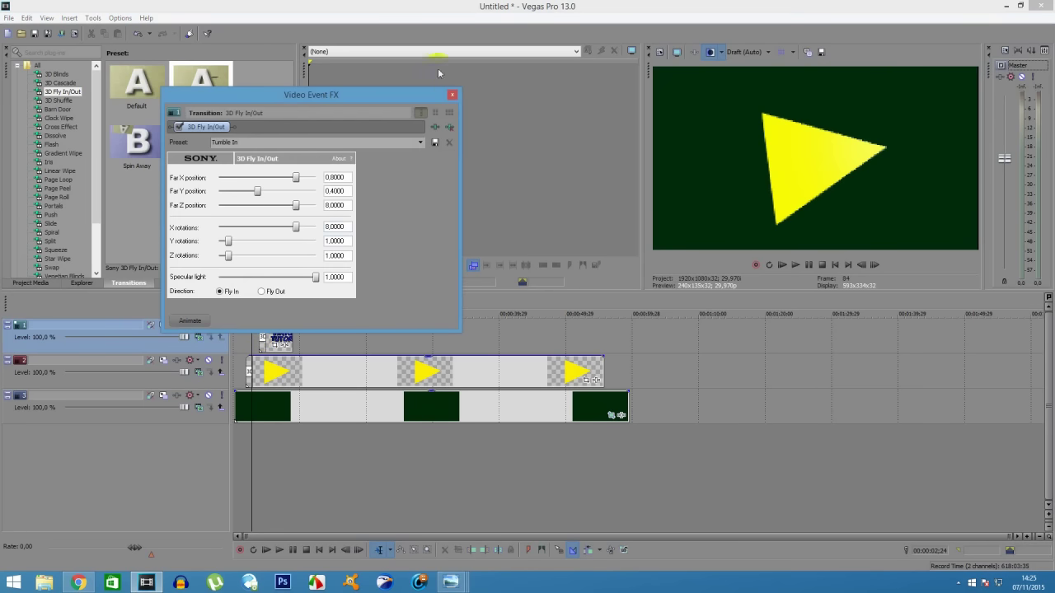
{"action": "left_click", "coordinate": [453, 96]}
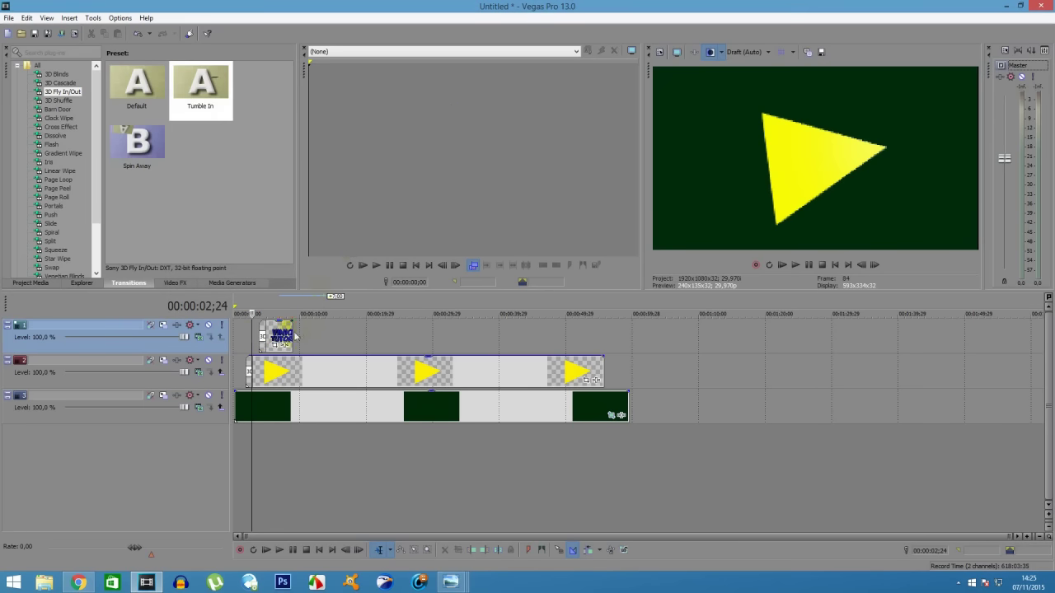
- Play the project from near its start to examine the title's tumble-in over the triangle
{"action": "left_click", "coordinate": [247, 413]}
{"action": "left_click", "coordinate": [795, 266]}
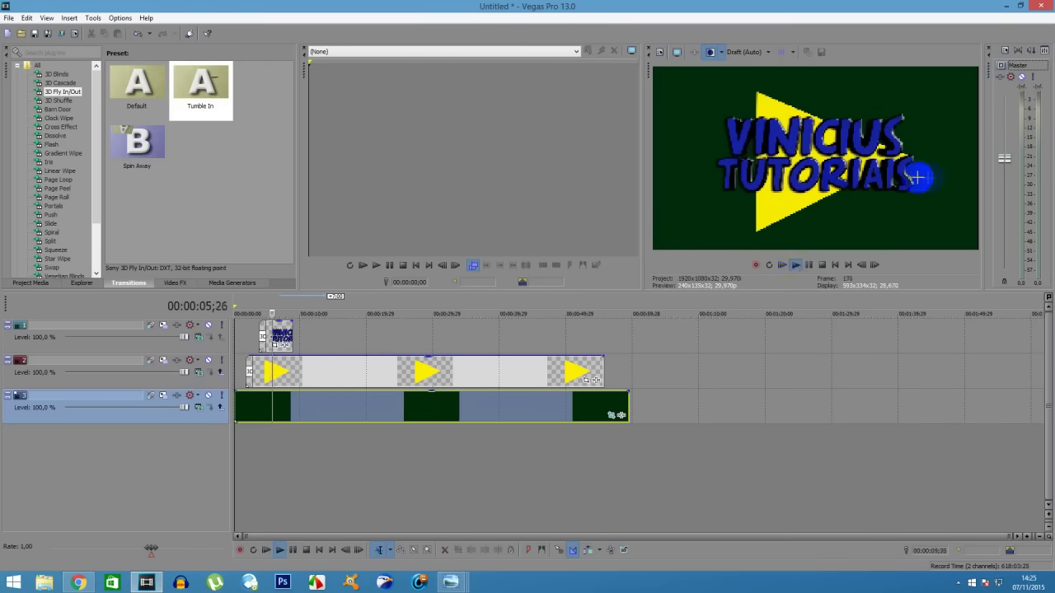
{"action": "key", "text": "Return"}
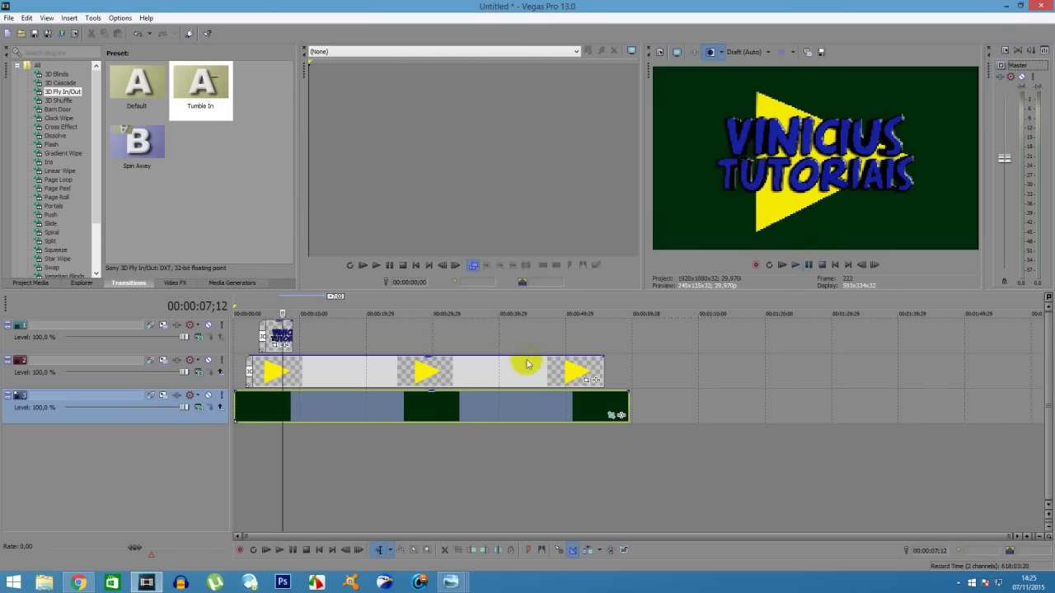
- Move the triangle clip earlier to start at about 1 second and the title clip to start at about 2.4 seconds
{"action": "left_click", "coordinate": [260, 375]}
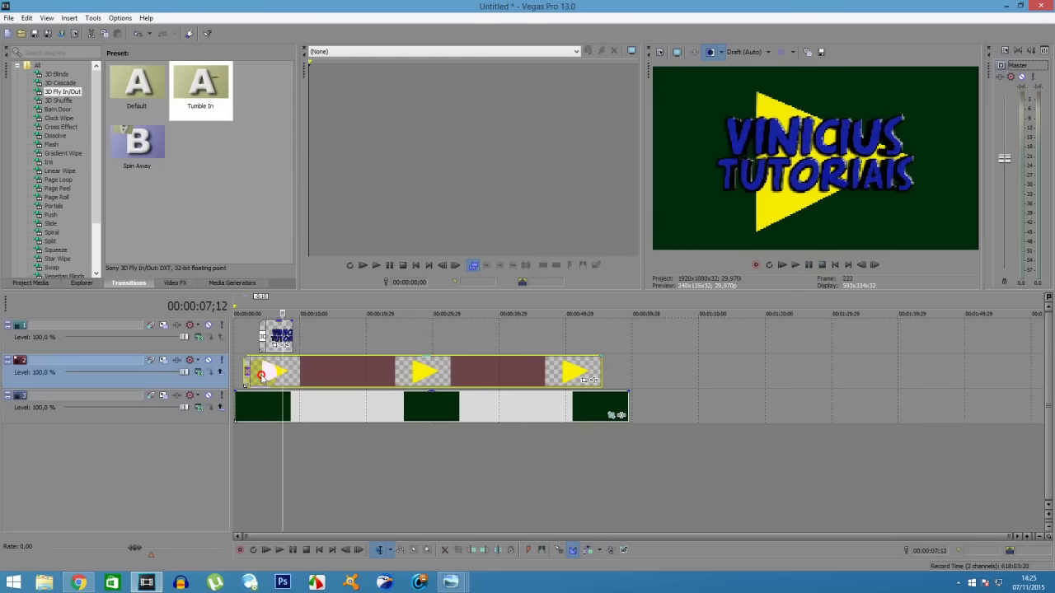
{"action": "left_click", "coordinate": [1027, 536]}
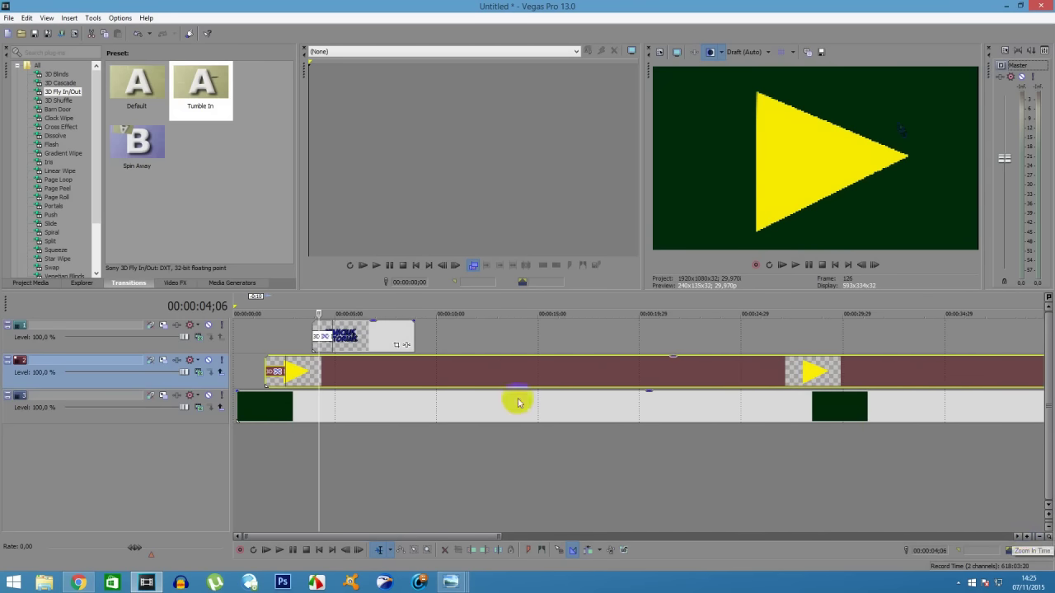
{"action": "left_click_drag", "start_coordinate": [405, 372], "coordinate": [370, 370]}
{"action": "left_click_drag", "start_coordinate": [362, 335], "coordinate": [330, 344]}
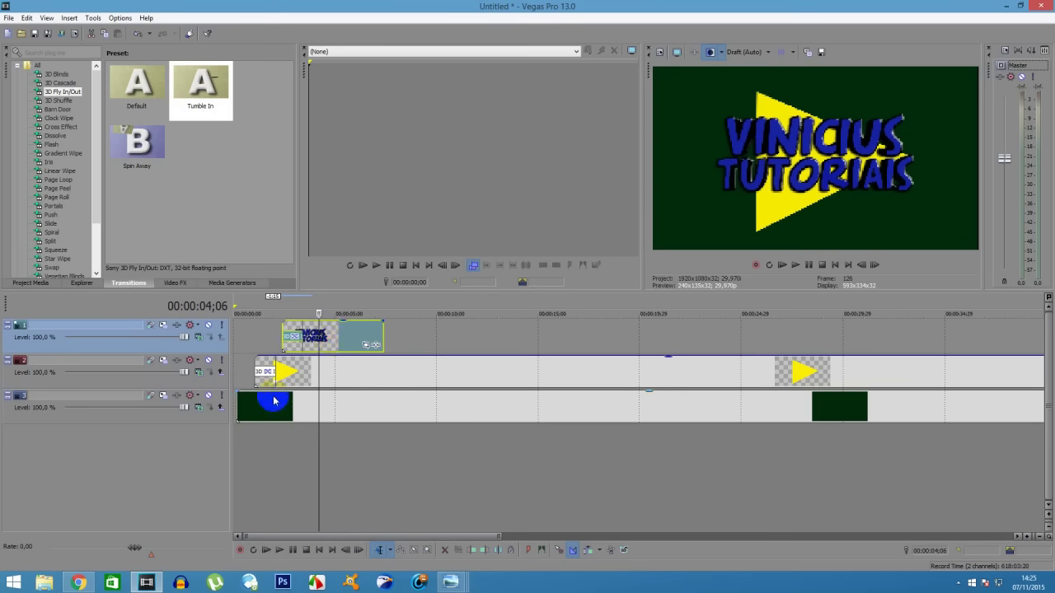
- Play the intro from its start to check the new timing of the triangle and title clips
{"action": "left_click", "coordinate": [275, 401]}
{"action": "key", "text": "ctrl+a"}
{"action": "left_click", "coordinate": [795, 265]}
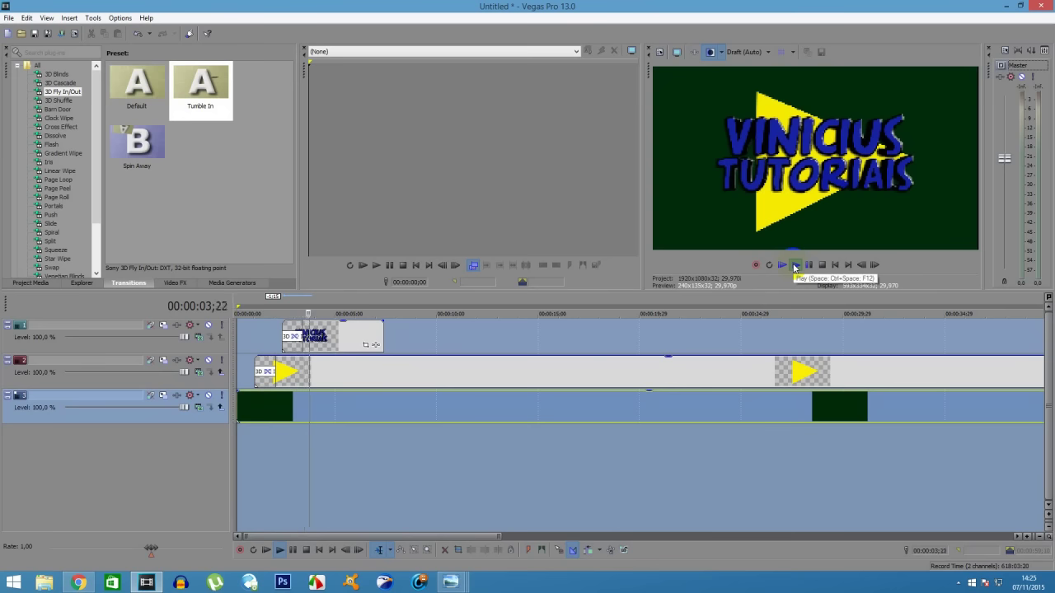
{"action": "left_click", "coordinate": [821, 264]}
{"action": "left_click", "coordinate": [347, 341]}
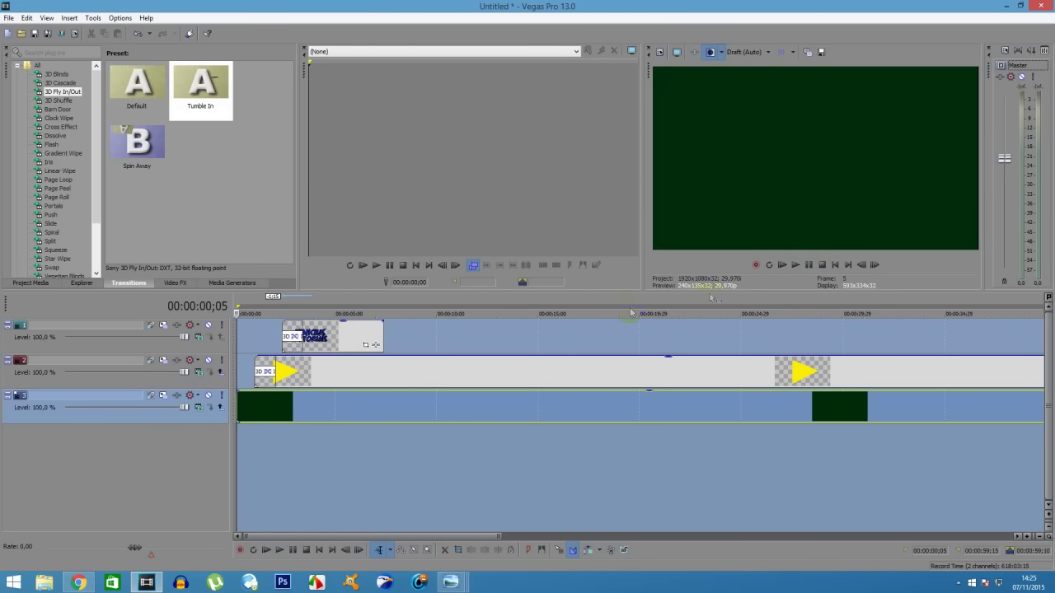
{"action": "left_click", "coordinate": [797, 265]}
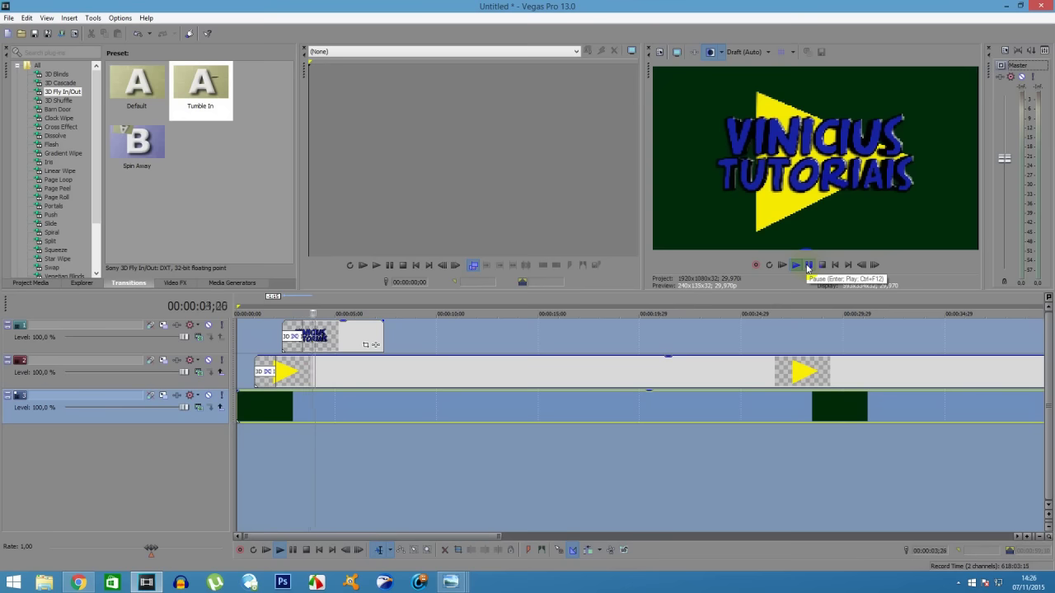
{"action": "left_click", "coordinate": [808, 265]}
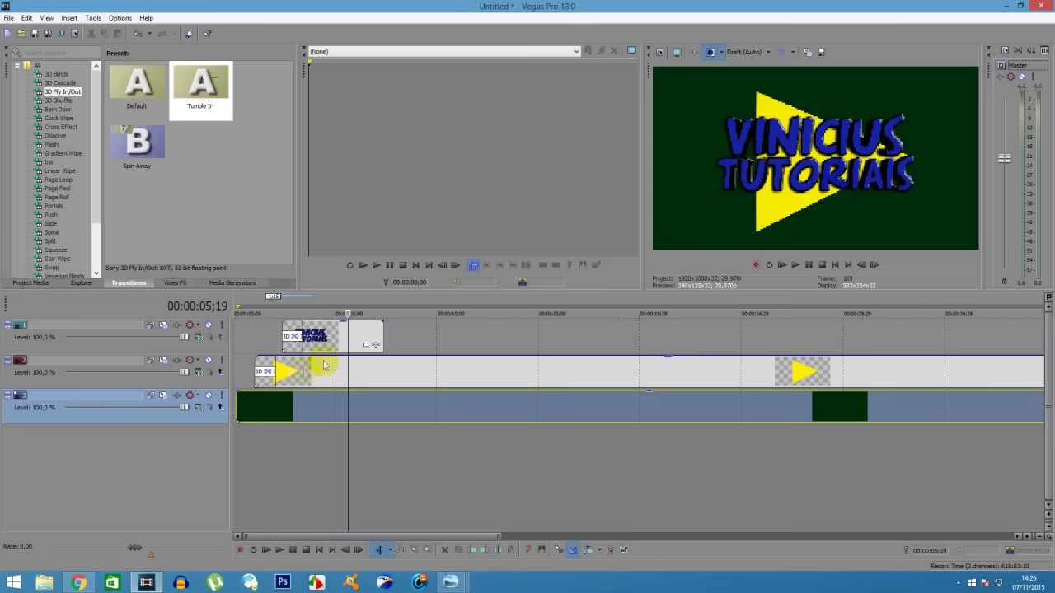
- Add an empty audio track below the video tracks and preview the intro from the start of the triangle clip
{"action": "right_click", "coordinate": [120, 439]}
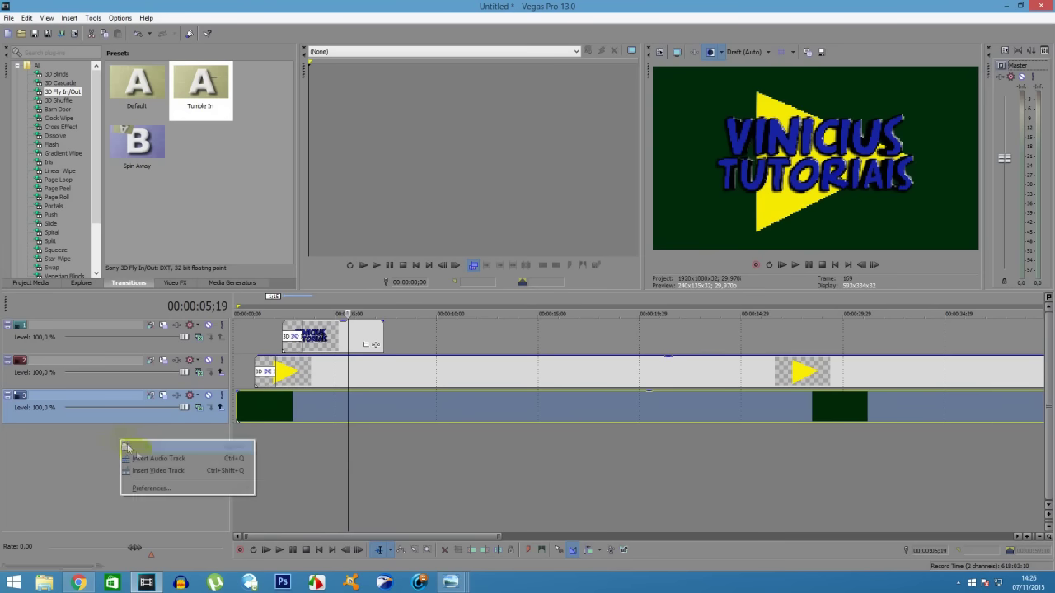
{"action": "left_click", "coordinate": [144, 462]}
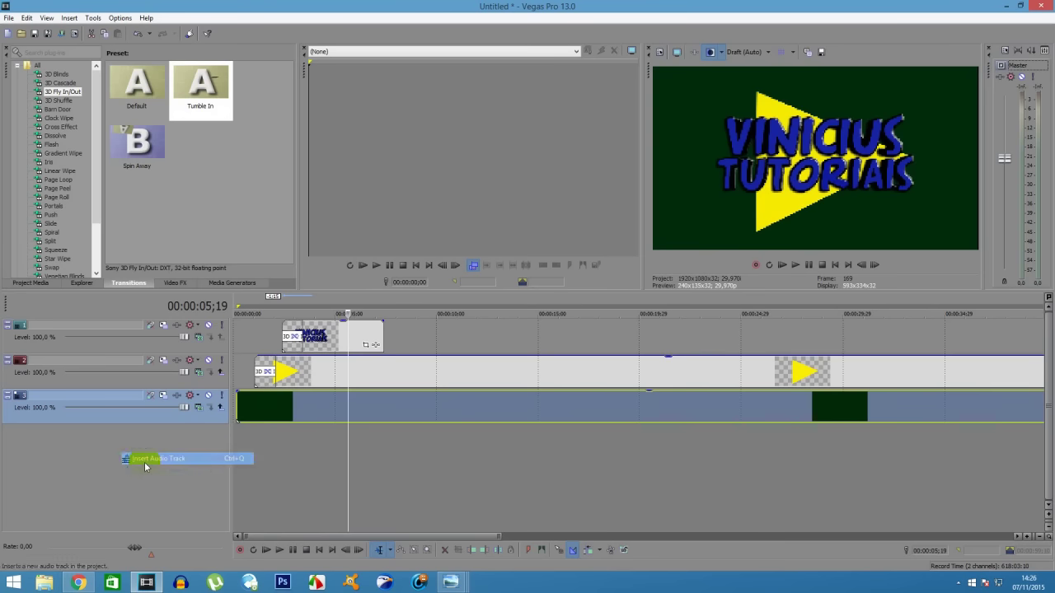
{"action": "left_click", "coordinate": [252, 430]}
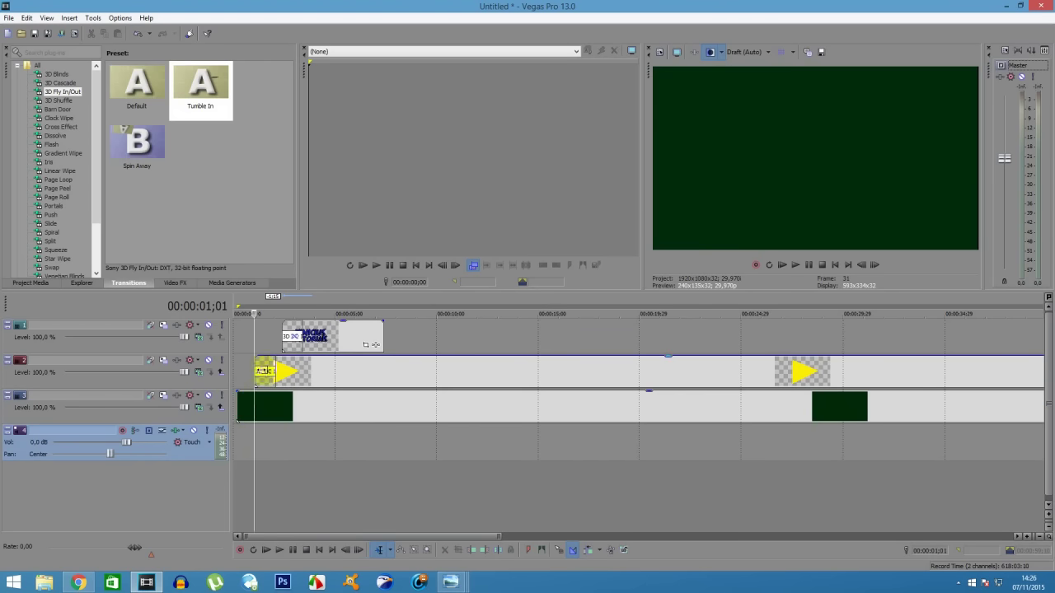
{"action": "left_click", "coordinate": [797, 266]}
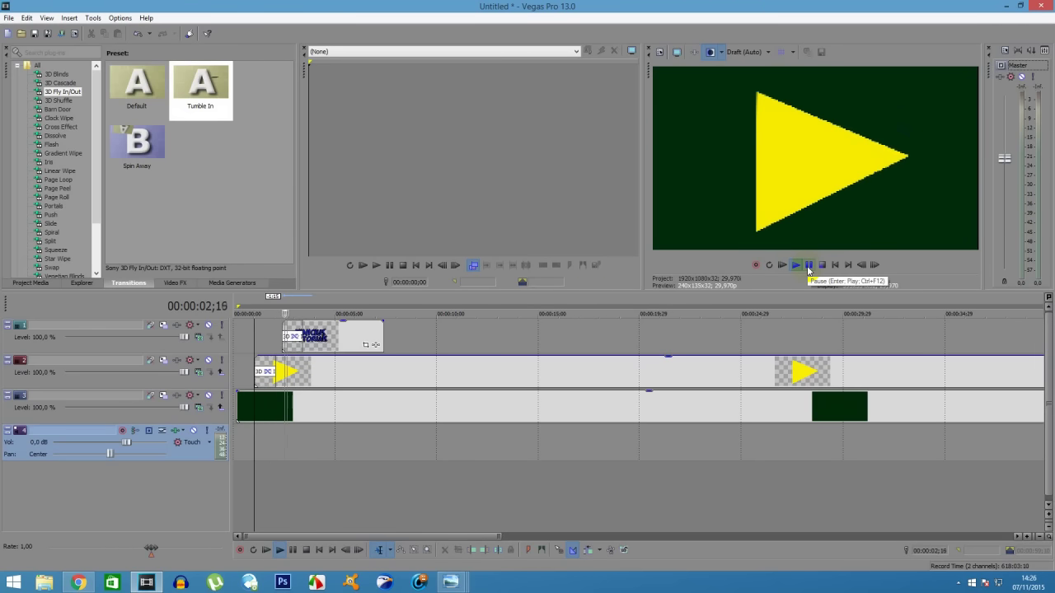
{"action": "left_click", "coordinate": [808, 267]}
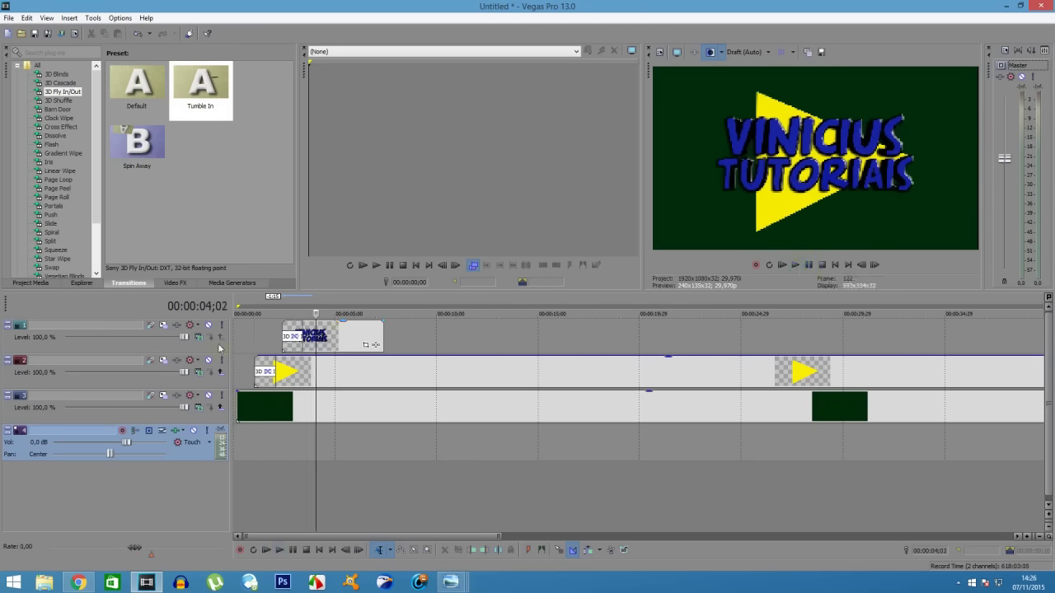
- Import the EPIC Swish (1) sound from the efeitos sonoros desktop folder at the triangle clip's start, about 00:00:01;02
{"action": "left_click", "coordinate": [258, 373]}
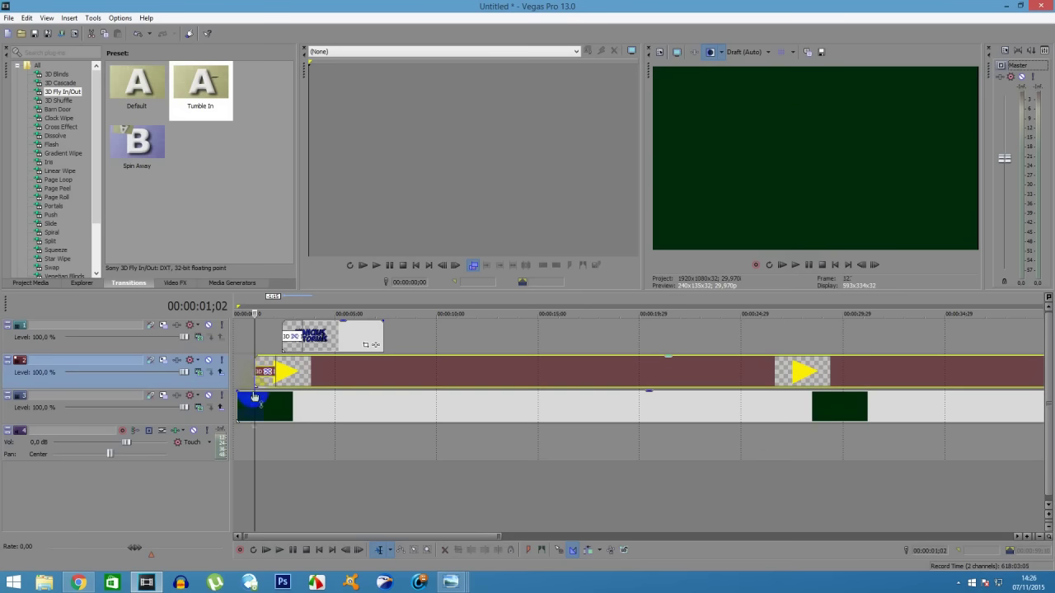
{"action": "left_click", "coordinate": [21, 36]}
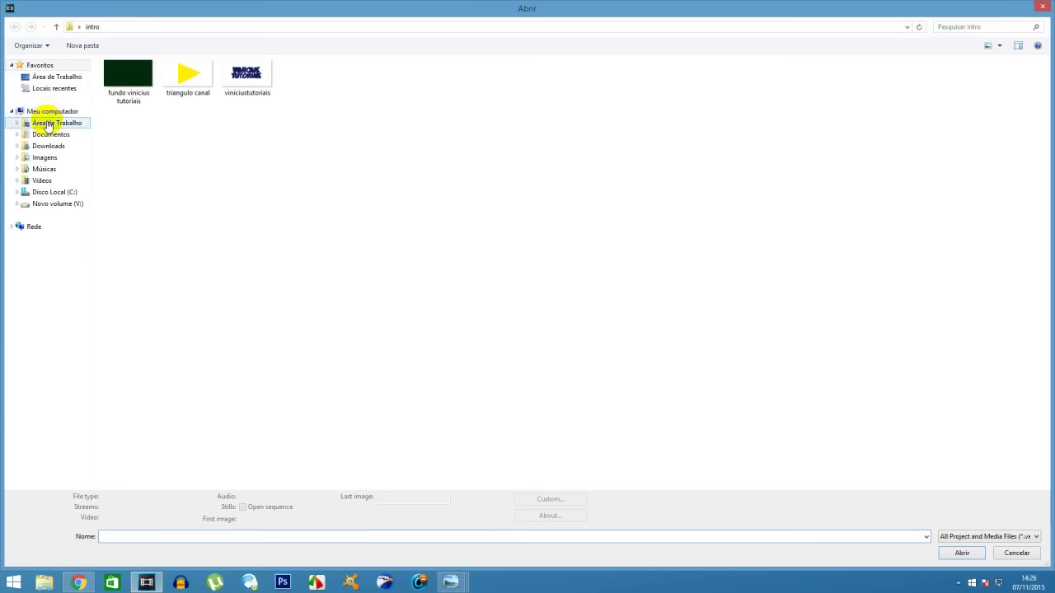
{"action": "left_click", "coordinate": [46, 124]}
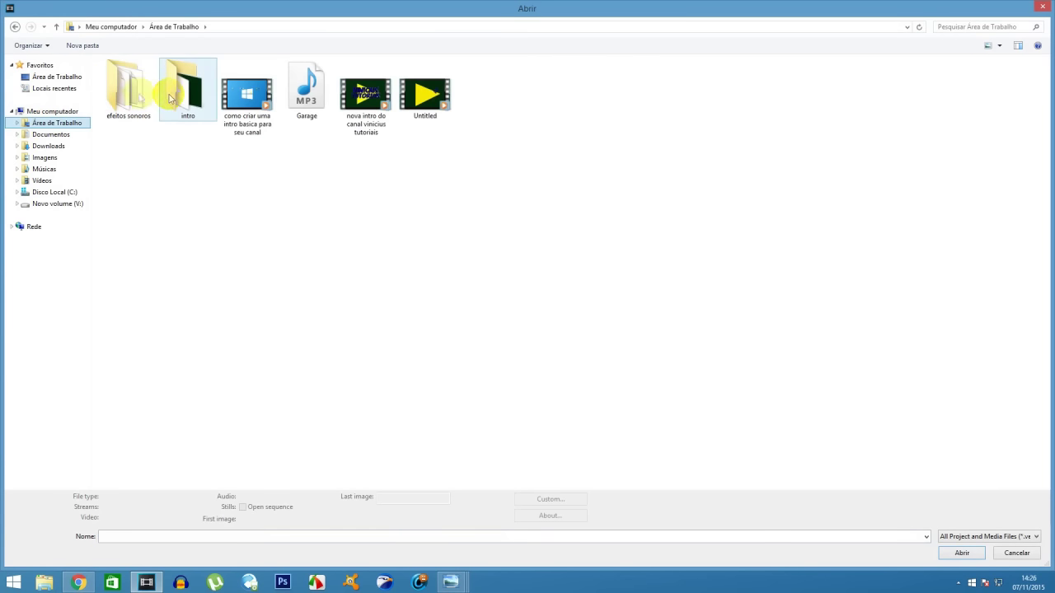
{"action": "left_click", "coordinate": [133, 99]}
{"action": "double_click", "coordinate": [133, 99]}
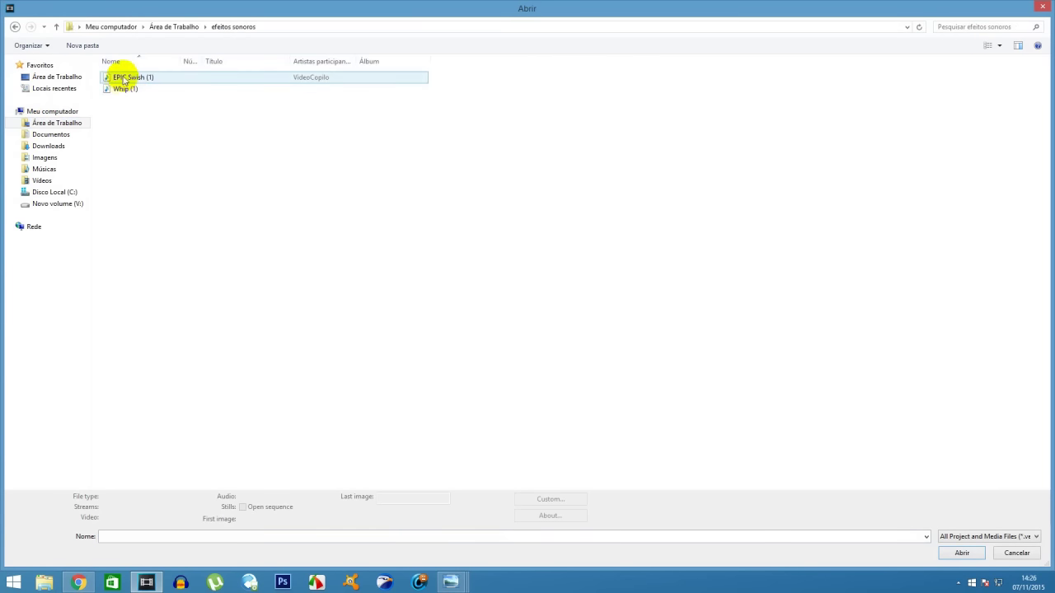
{"action": "double_click", "coordinate": [123, 78]}
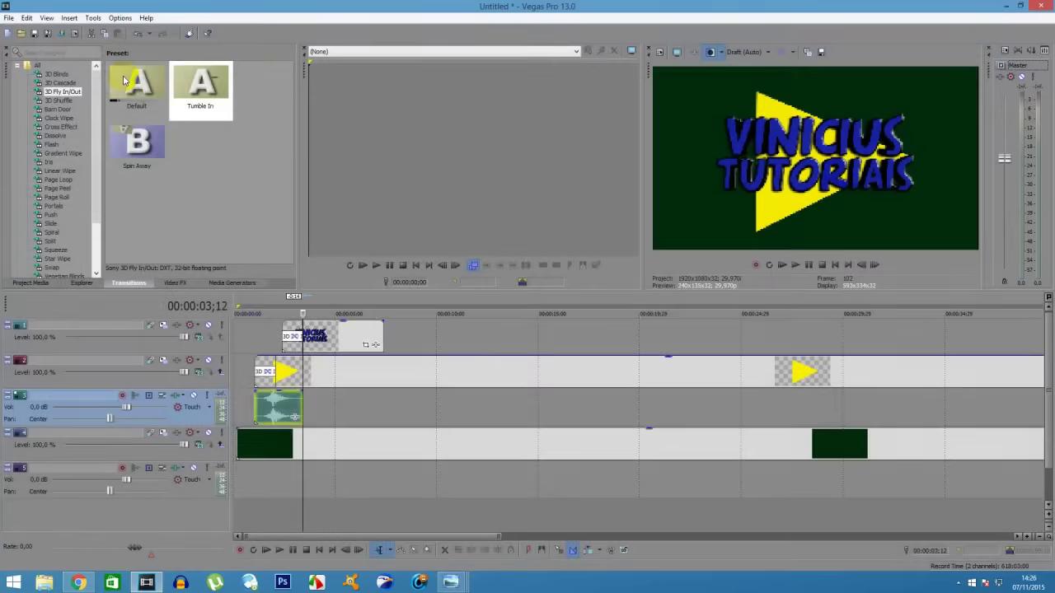
- Raise the master output level to 6.0 dB and preview the sound effect over the triangle's entrance
{"action": "left_click", "coordinate": [796, 265]}
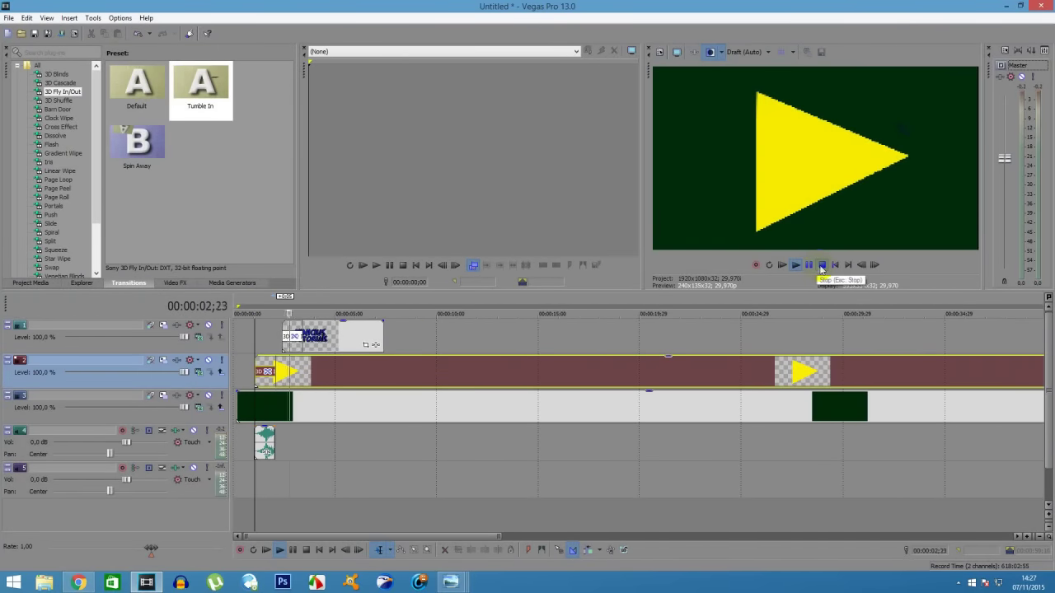
{"action": "left_click", "coordinate": [822, 265]}
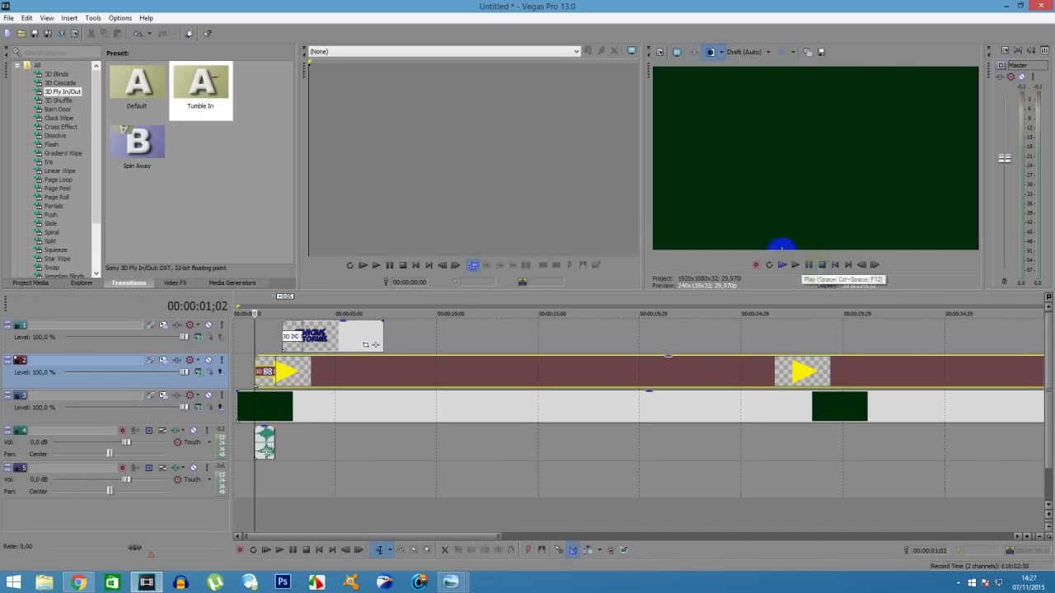
{"action": "left_click_drag", "start_coordinate": [1006, 167], "coordinate": [1006, 116]}
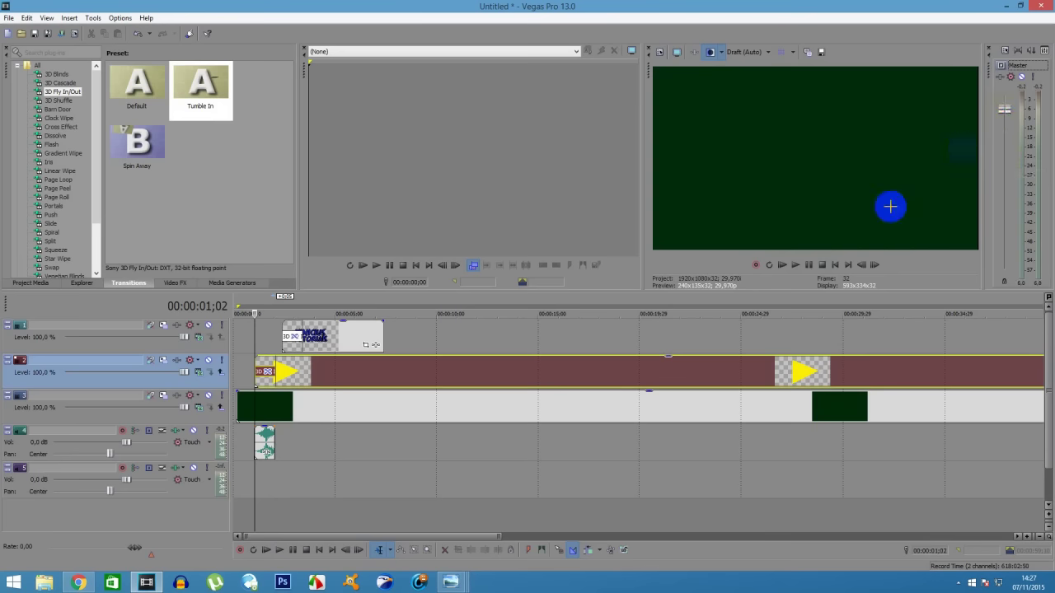
{"action": "left_click", "coordinate": [796, 265]}
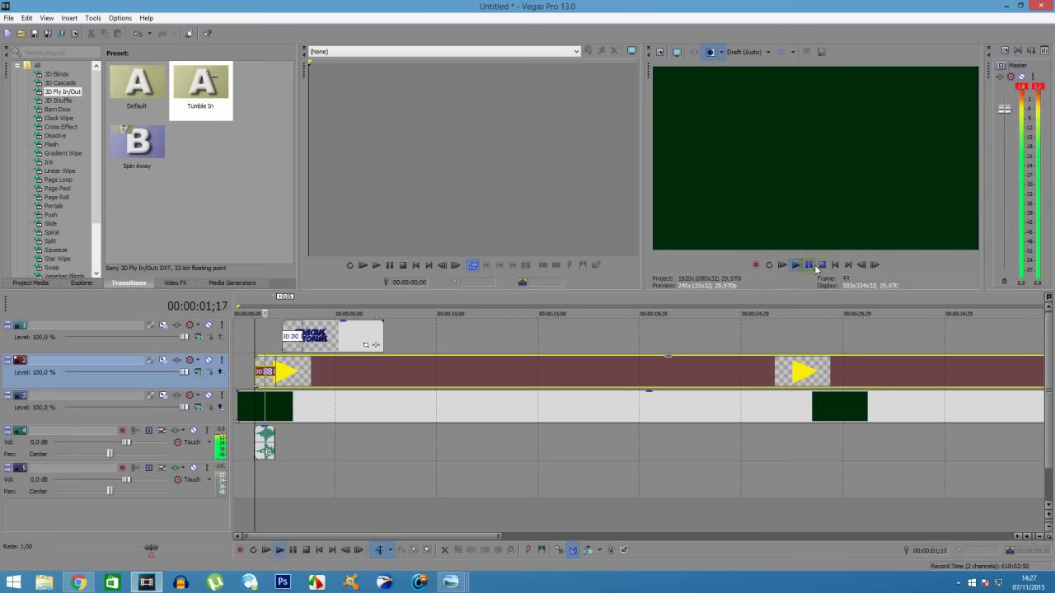
{"action": "left_click", "coordinate": [822, 265]}
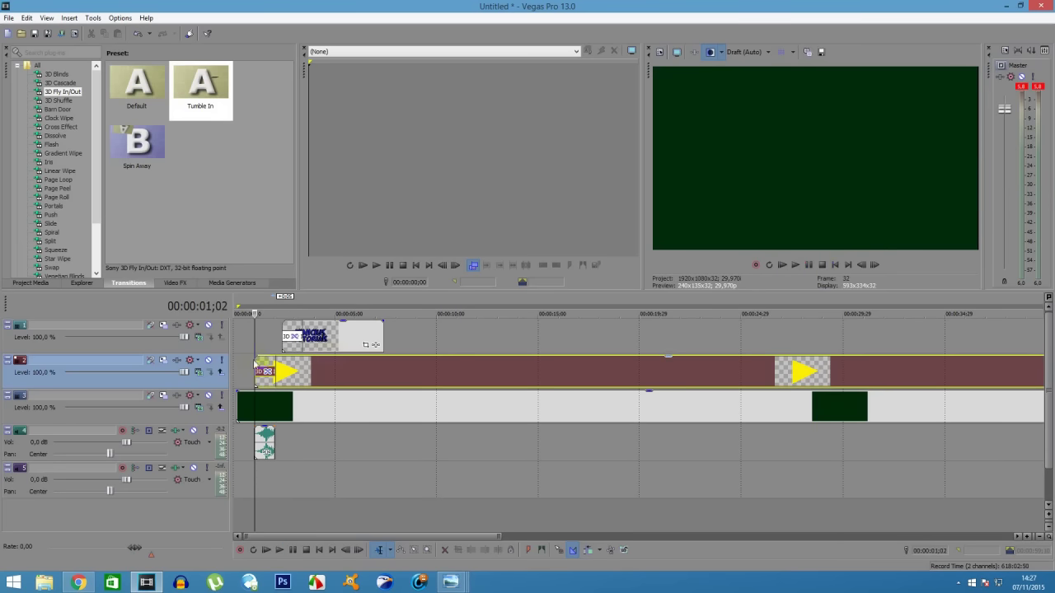
- Import the Whip (1) sound onto the sound-effects track and align it with the title clip's start at 00:00:02;12
{"action": "left_click", "coordinate": [284, 435]}
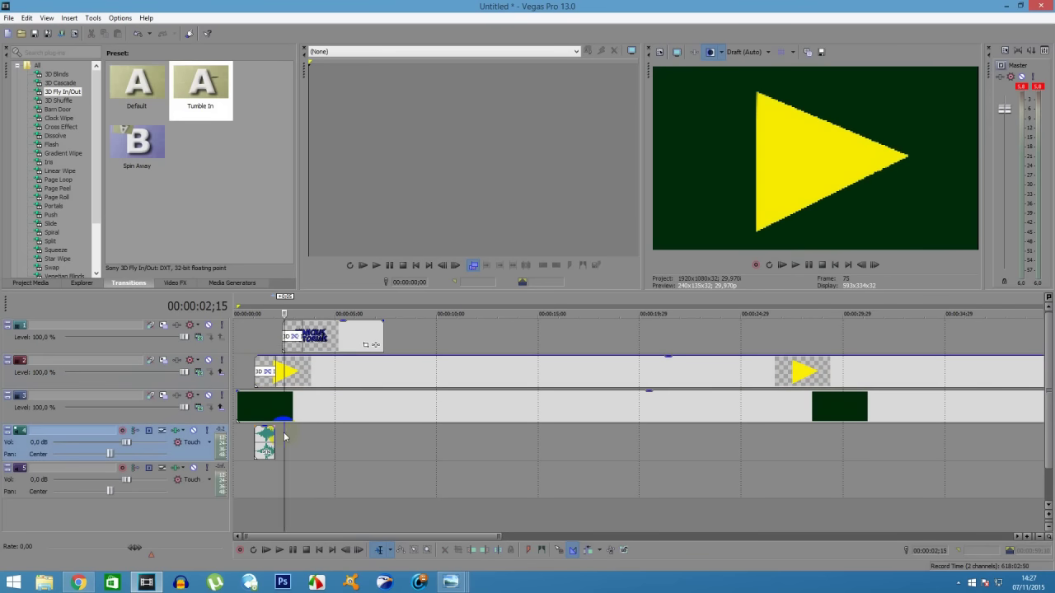
{"action": "left_click", "coordinate": [281, 333]}
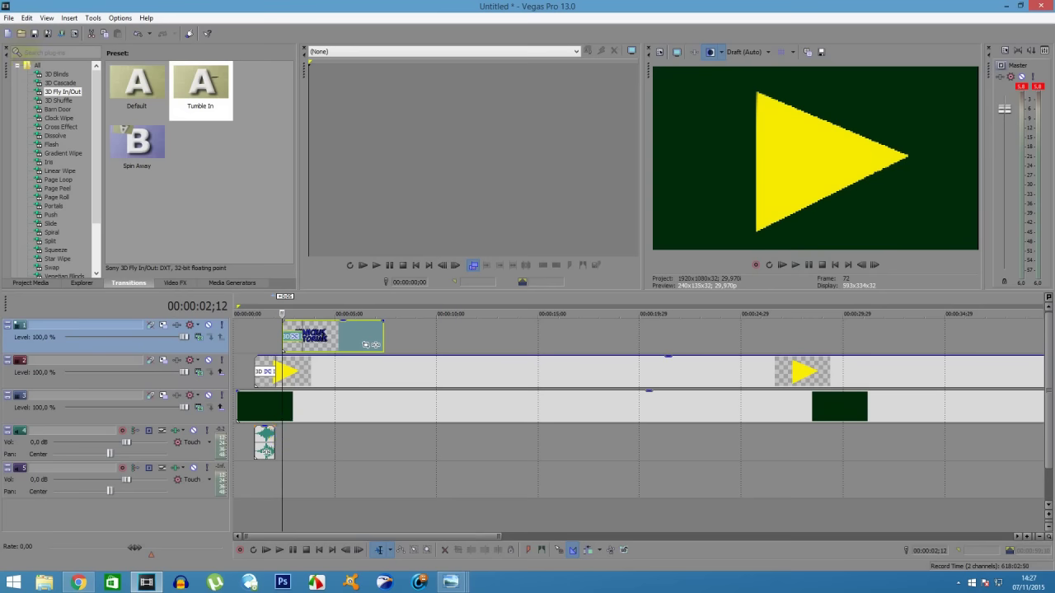
{"action": "left_click", "coordinate": [22, 34]}
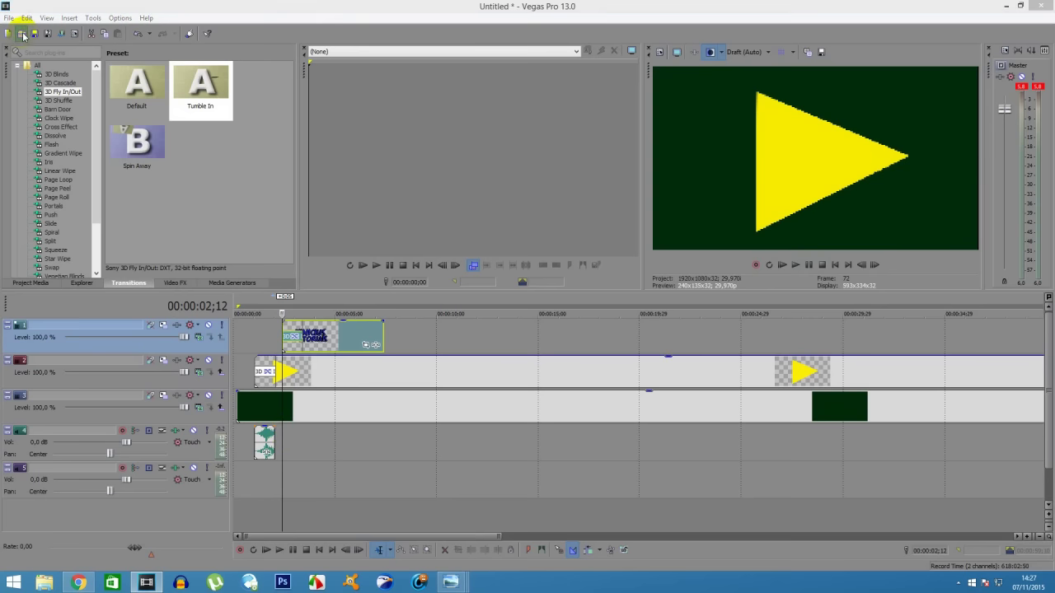
{"action": "double_click", "coordinate": [123, 89]}
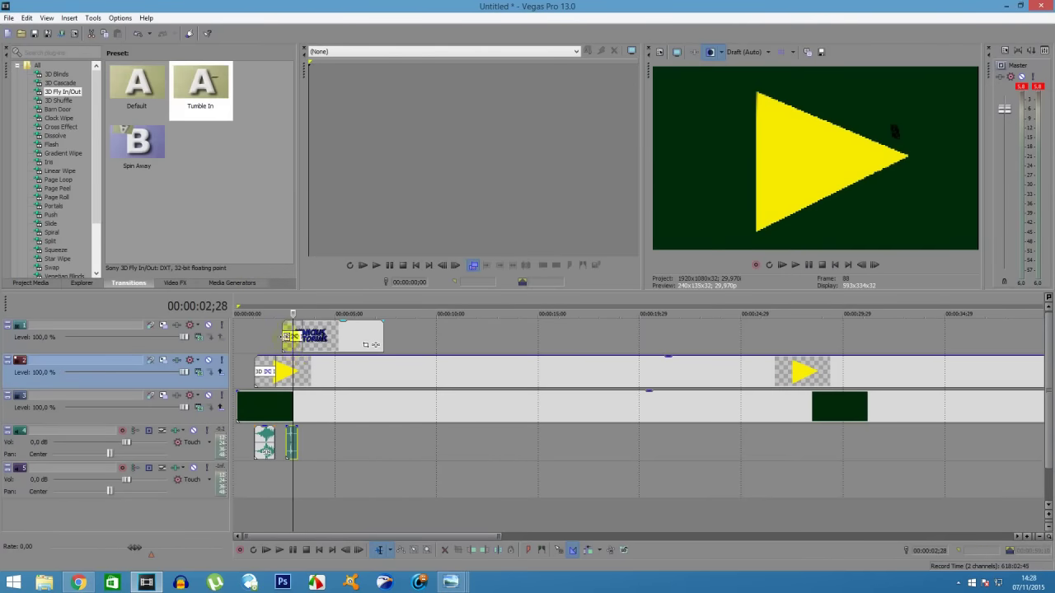
{"action": "left_click", "coordinate": [282, 338]}
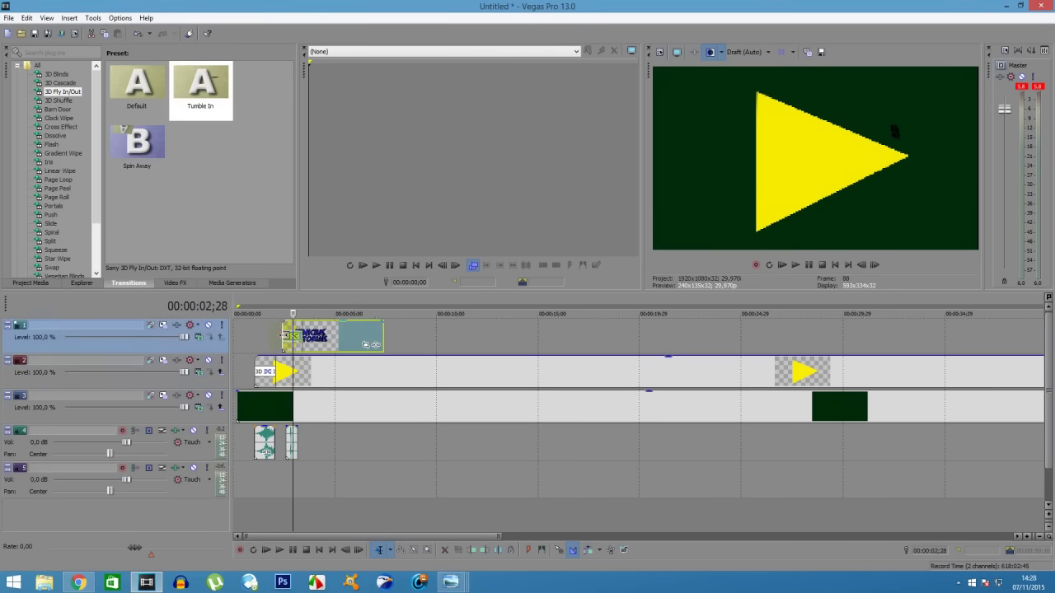
{"action": "left_click", "coordinate": [290, 442]}
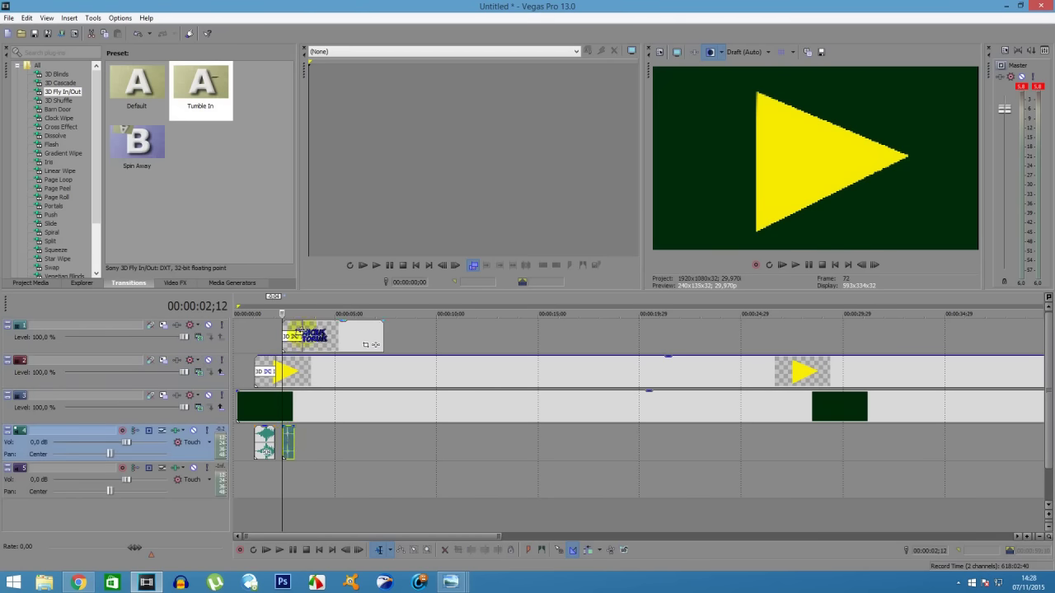
- Shorten the title clip's opening transition to end at about 00:00:03;01 and preview the title's entrance
{"action": "left_click", "coordinate": [298, 331]}
{"action": "left_click", "coordinate": [294, 334]}
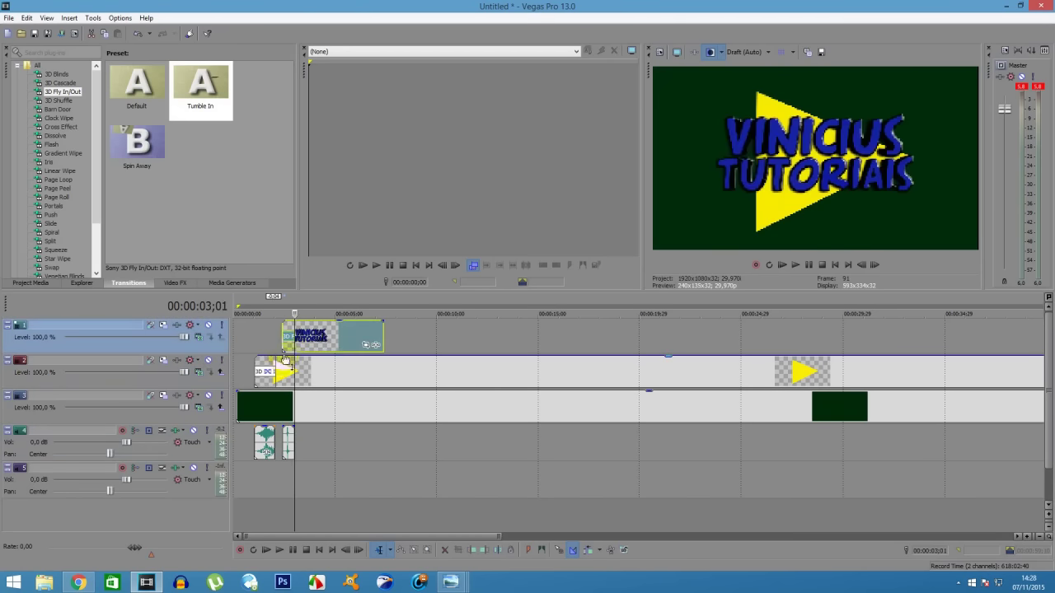
{"action": "left_click", "coordinate": [283, 338]}
{"action": "left_click", "coordinate": [794, 265]}
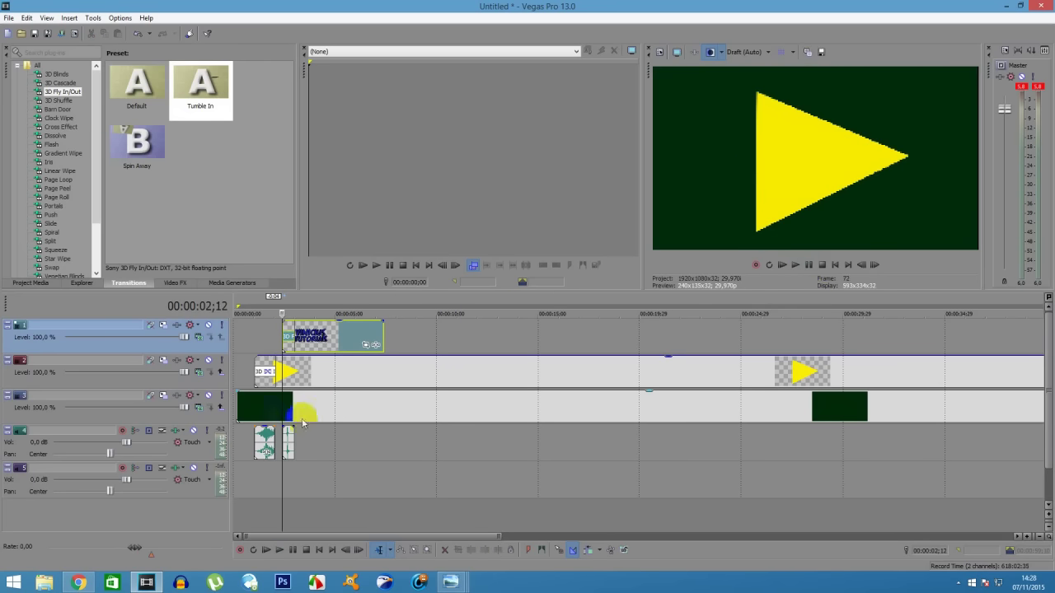
- Delete the empty audio track below the sound effects and insert a new audio track in its place
{"action": "right_click", "coordinate": [180, 491]}
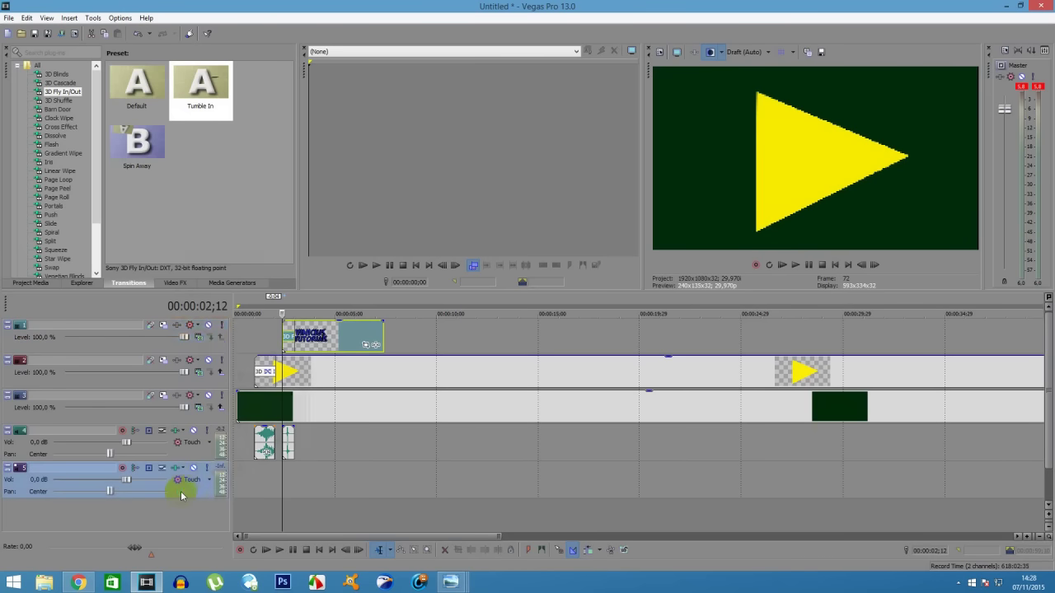
{"action": "left_click", "coordinate": [199, 295]}
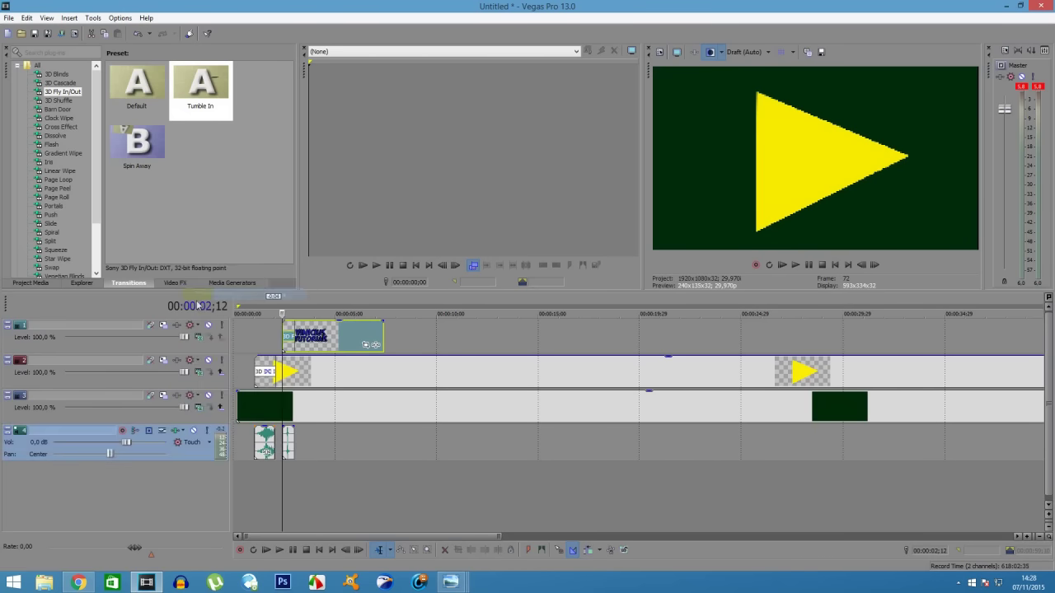
{"action": "right_click", "coordinate": [151, 479]}
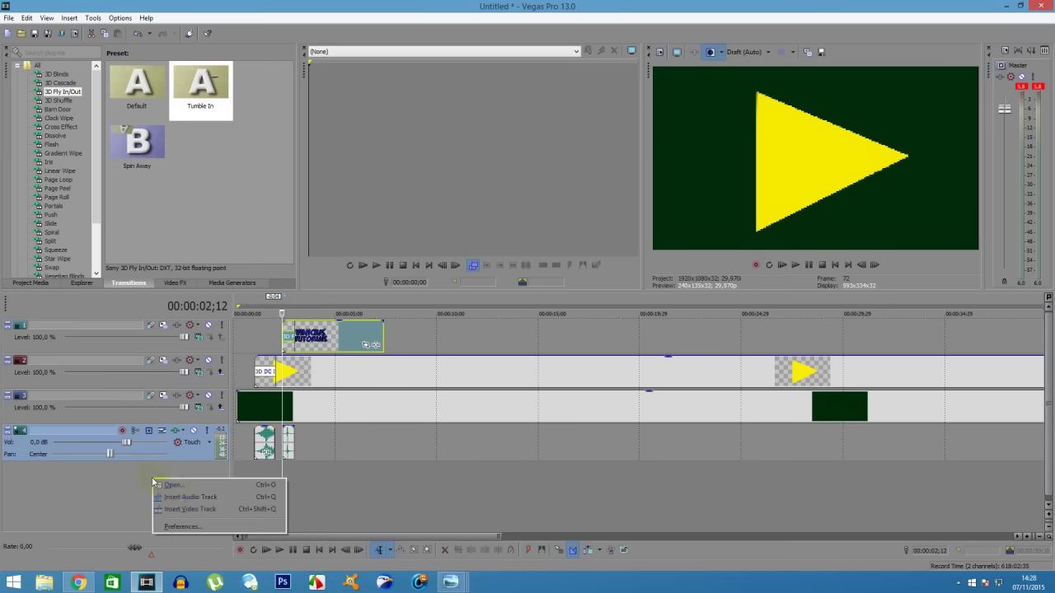
{"action": "left_click", "coordinate": [169, 499]}
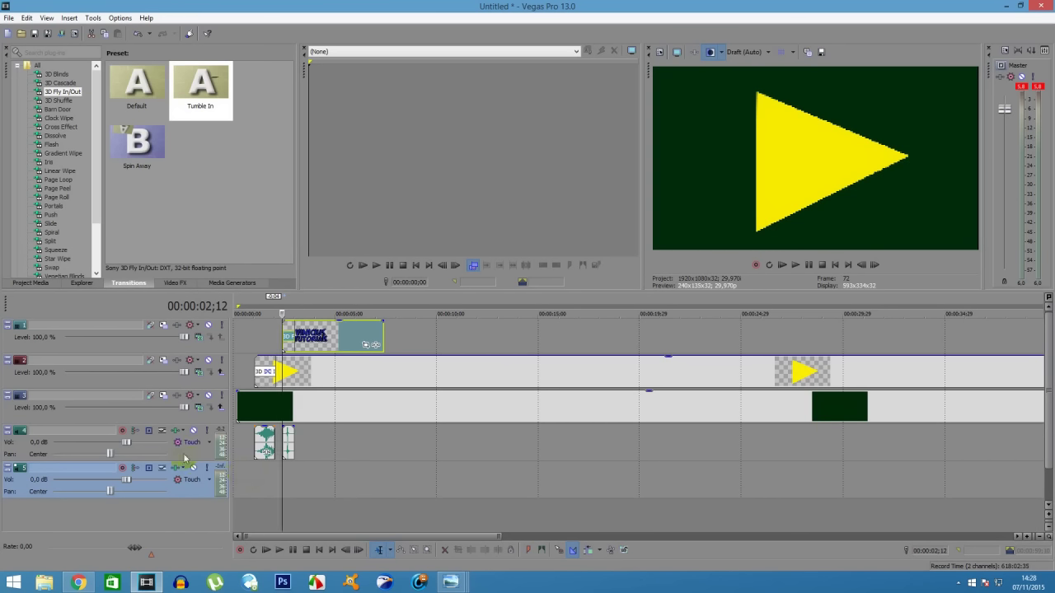
- Raise the sound-effects track's volume to 3.0 dB and import the Garage MP3 from the desktop, placing it at 00:00:00;00 on the empty audio track
{"action": "left_click_drag", "start_coordinate": [126, 442], "coordinate": [144, 445]}
{"action": "left_click", "coordinate": [22, 36]}
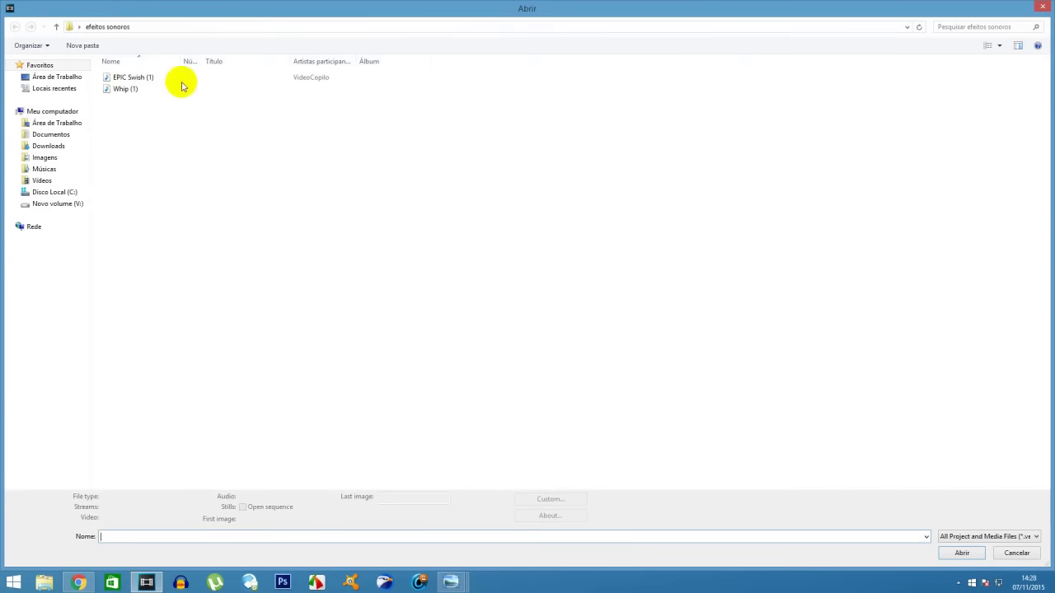
{"action": "left_click", "coordinate": [58, 79]}
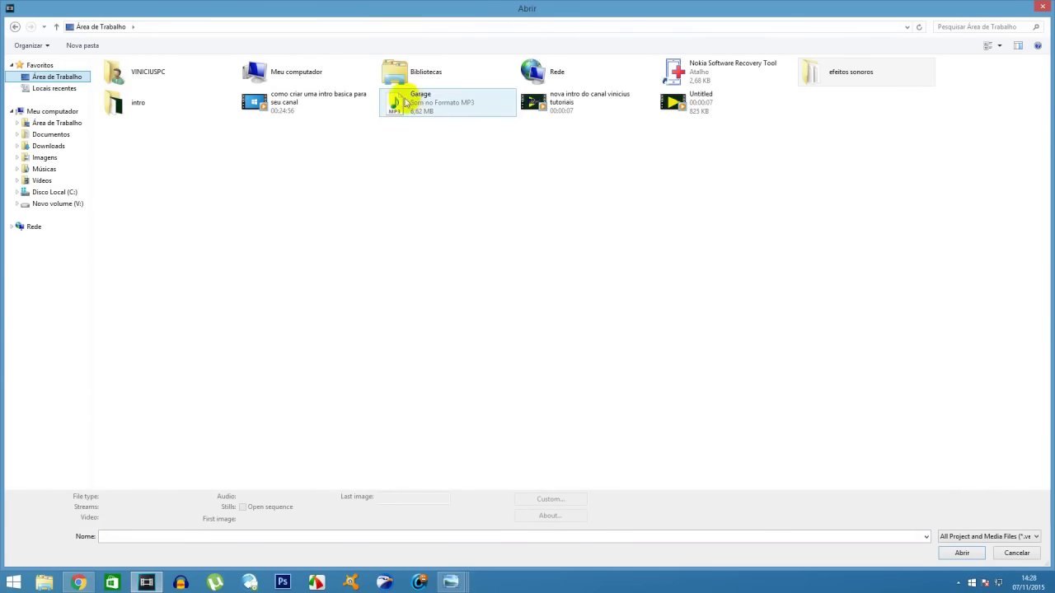
{"action": "mouse_move", "coordinate": [436, 107]}
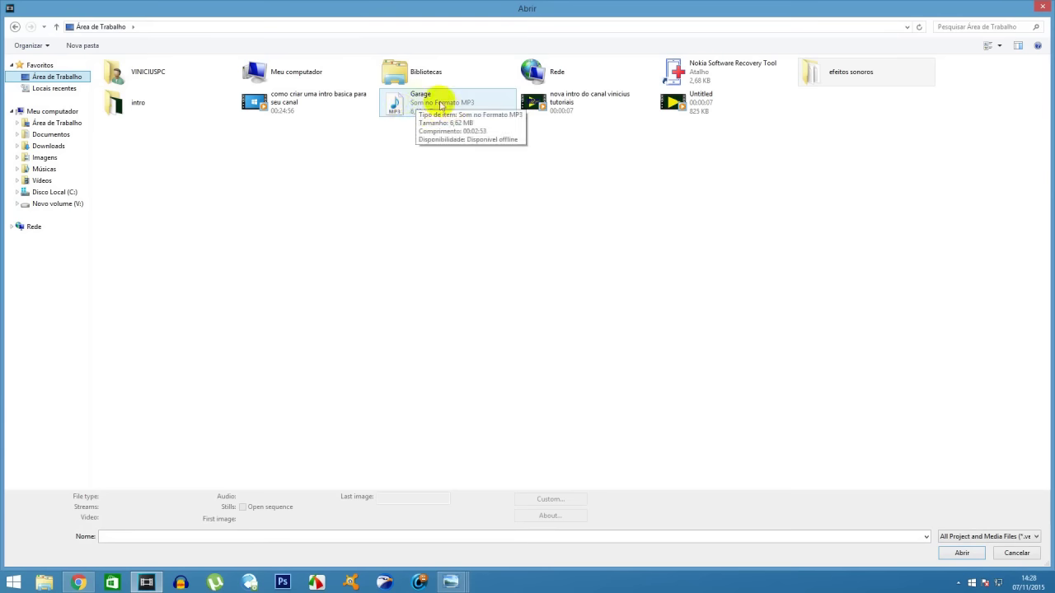
{"action": "double_click", "coordinate": [437, 106]}
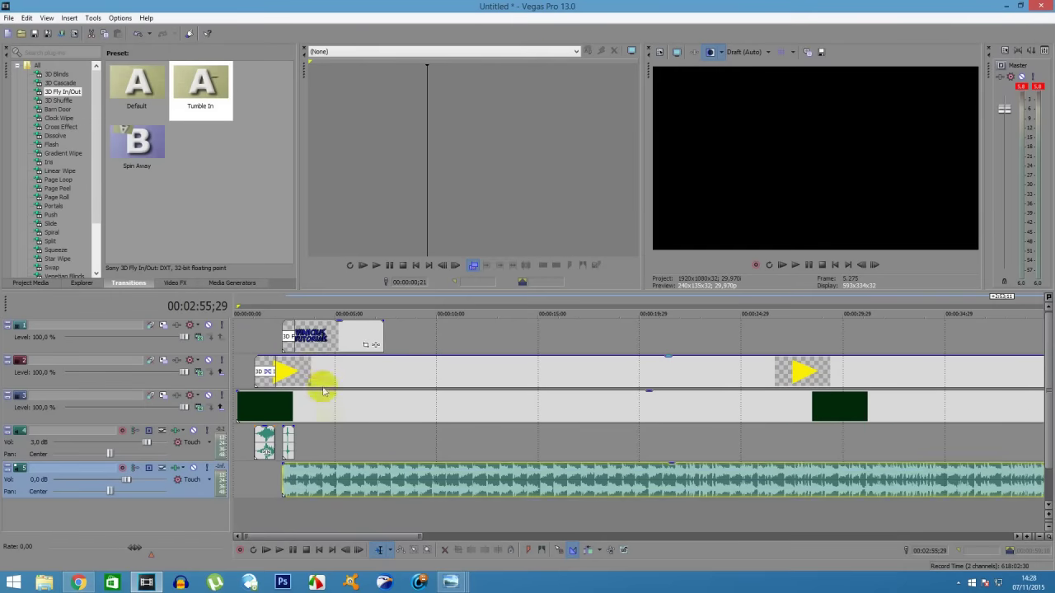
{"action": "left_click_drag", "start_coordinate": [314, 483], "coordinate": [283, 485]}
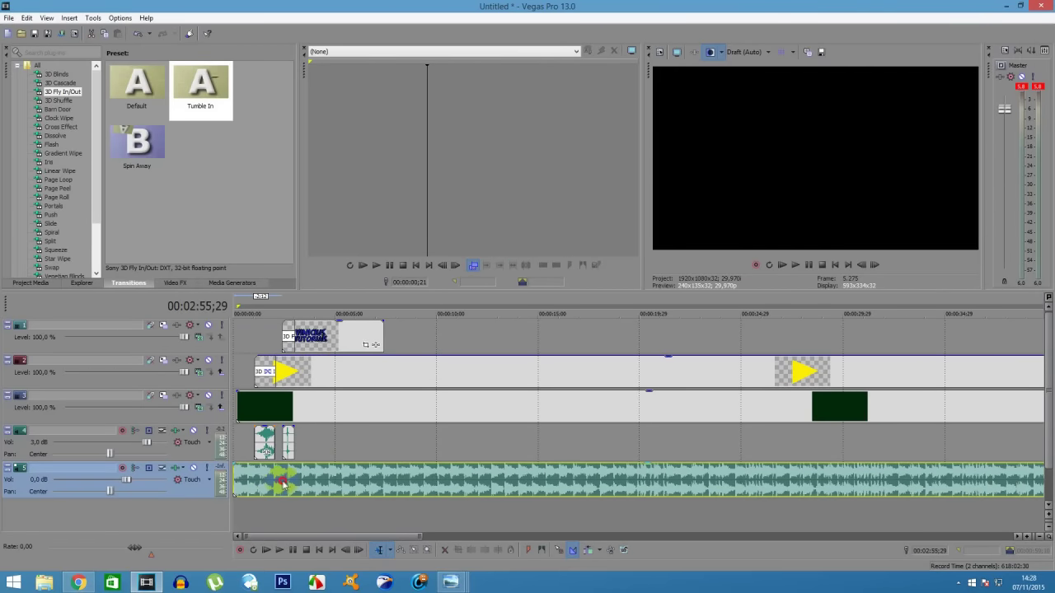
- Lower the music track's volume to -6.7 dB and preview the intro from the start with the music
{"action": "left_click_drag", "start_coordinate": [126, 479], "coordinate": [93, 484]}
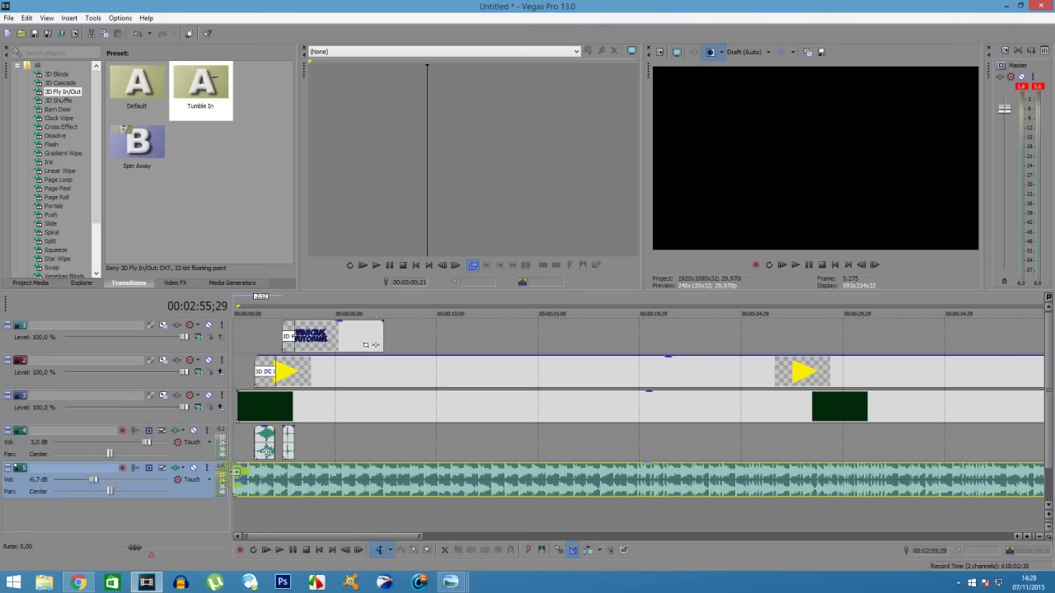
{"action": "left_click", "coordinate": [236, 478]}
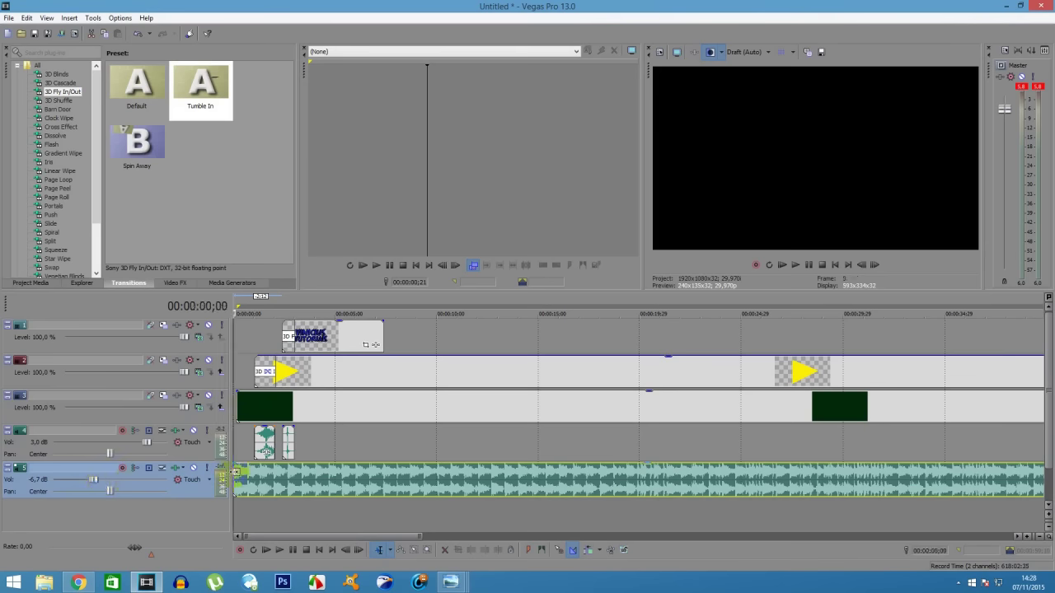
{"action": "left_click", "coordinate": [795, 266]}
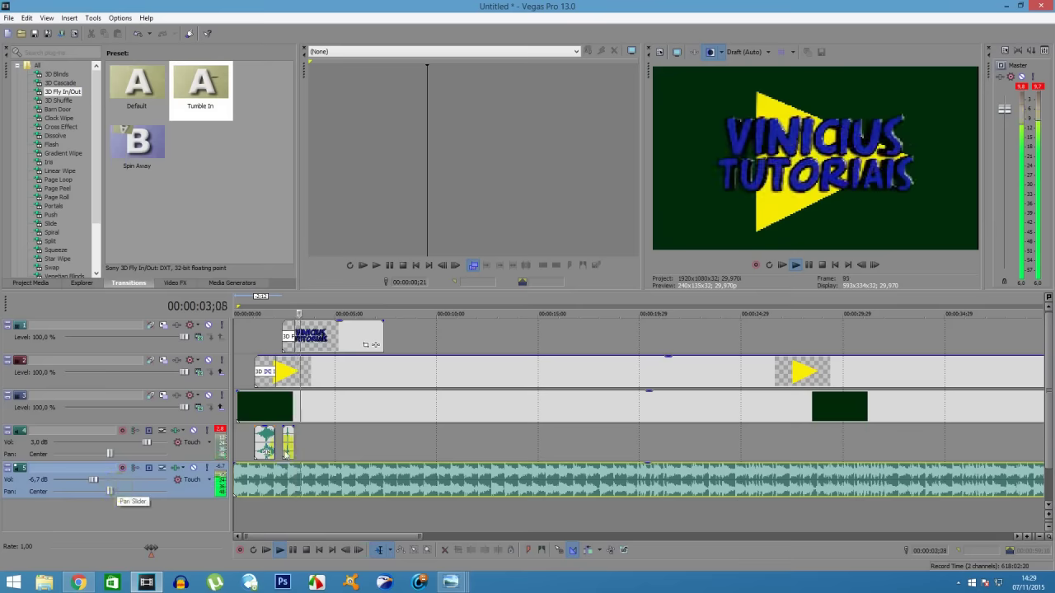
{"action": "left_click", "coordinate": [809, 266]}
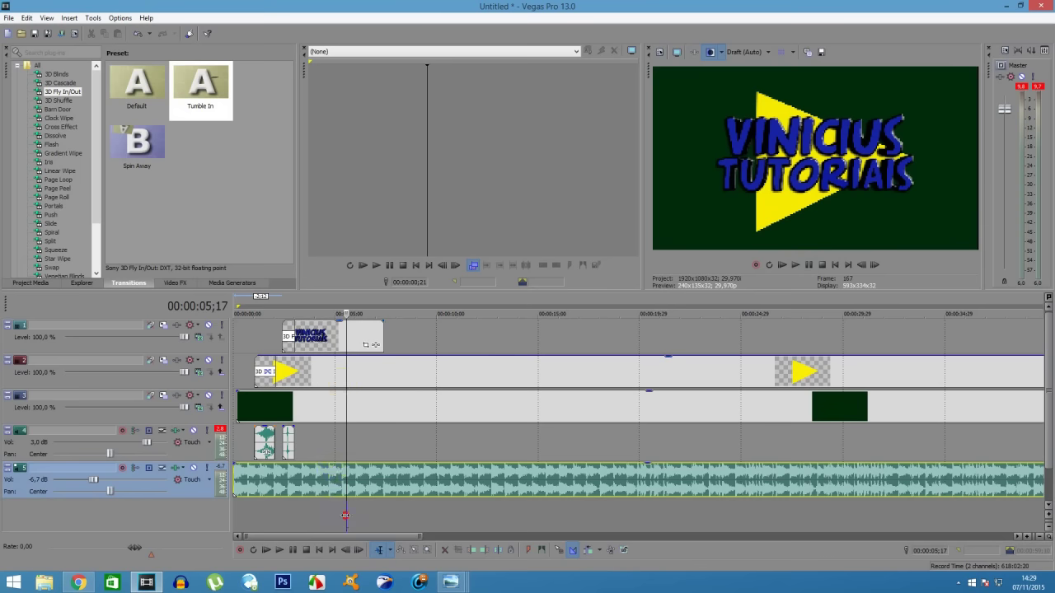
- Split the title, triangle, background and music clips at 00:00:05;15 and delete the pieces after the cut
{"action": "left_click", "coordinate": [345, 516]}
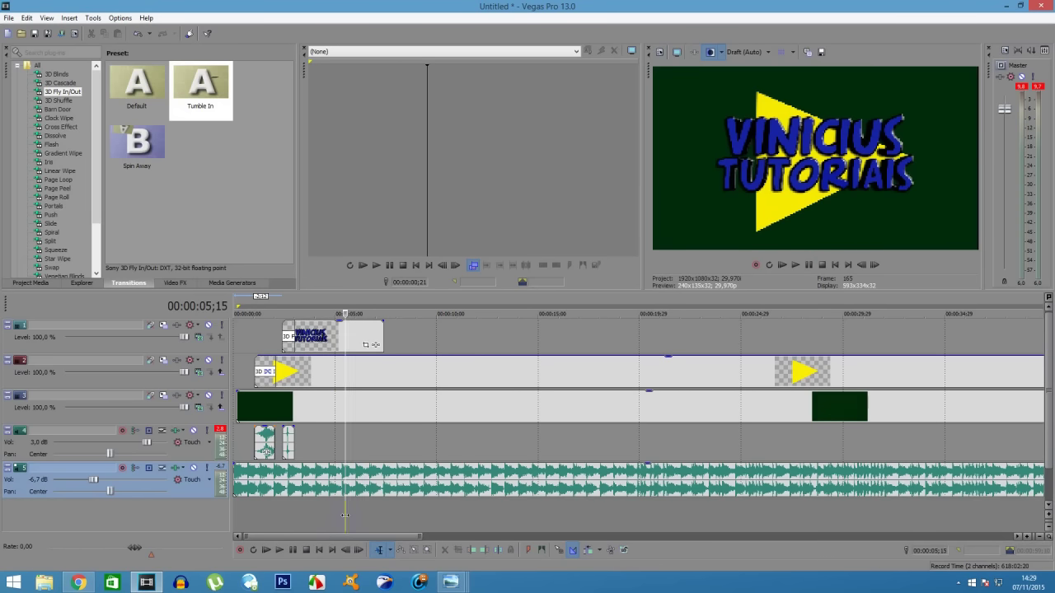
{"action": "key", "text": "ctrl+v"}
{"action": "left_click", "coordinate": [359, 337]}
{"action": "key", "text": "Delete"}
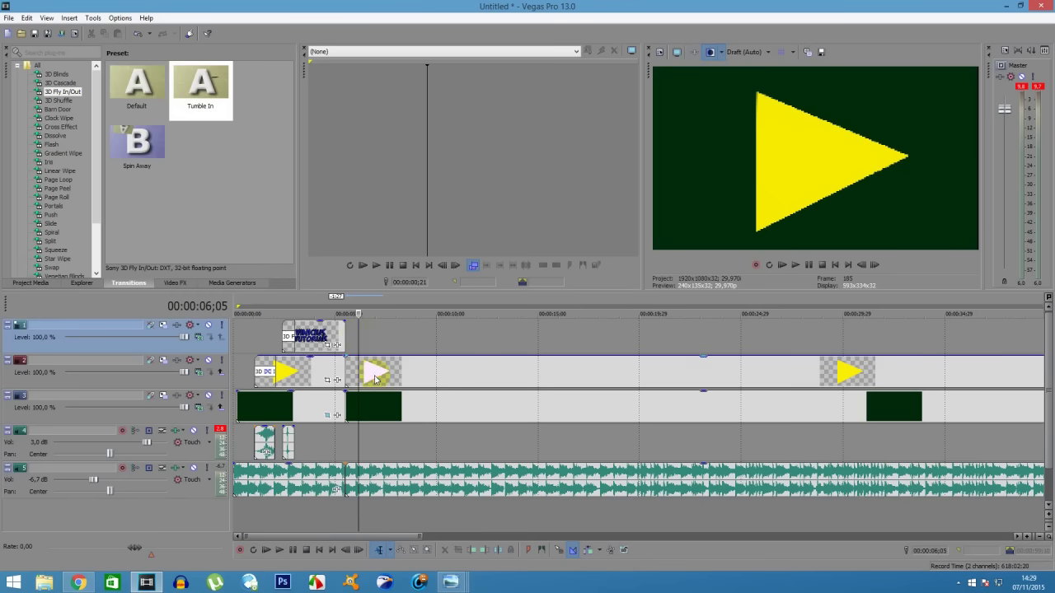
{"action": "left_click", "coordinate": [375, 376]}
{"action": "key", "text": "Delete"}
{"action": "left_click", "coordinate": [388, 410]}
{"action": "key", "text": "Delete"}
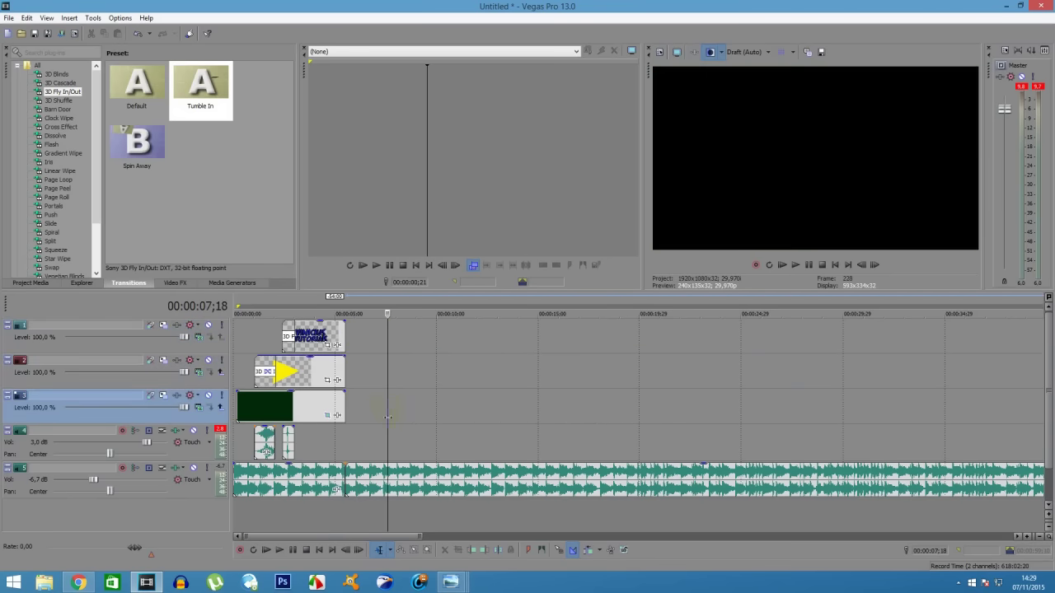
{"action": "left_click", "coordinate": [374, 476]}
{"action": "key", "text": "Delete"}
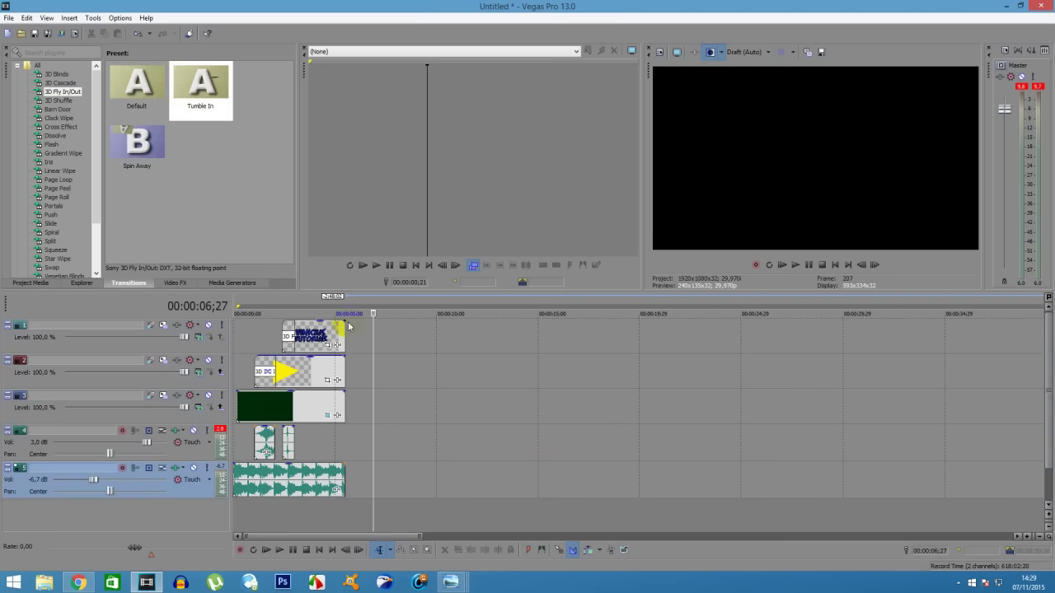
- Add short fade-outs to the ends of the title, triangle, background and music clips, about 8 frames long on the music
{"action": "left_click", "coordinate": [344, 323]}
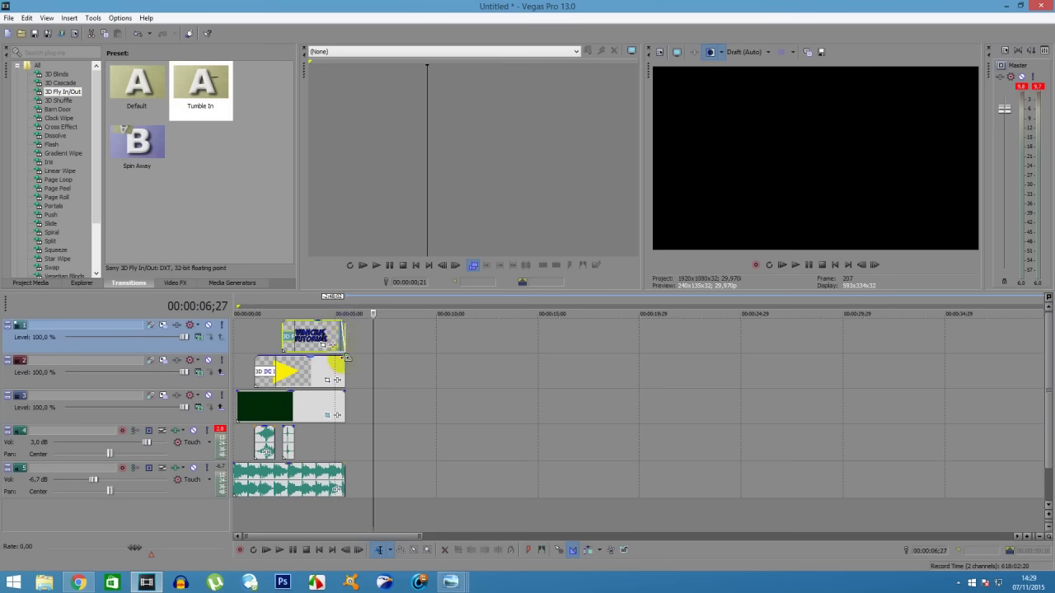
{"action": "left_click", "coordinate": [345, 358]}
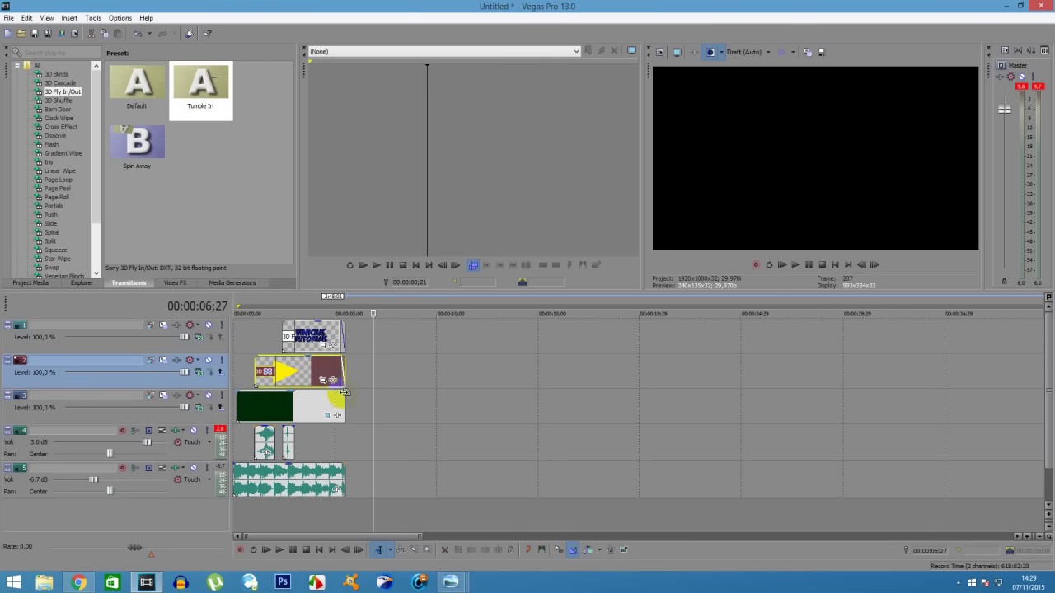
{"action": "left_click", "coordinate": [343, 394]}
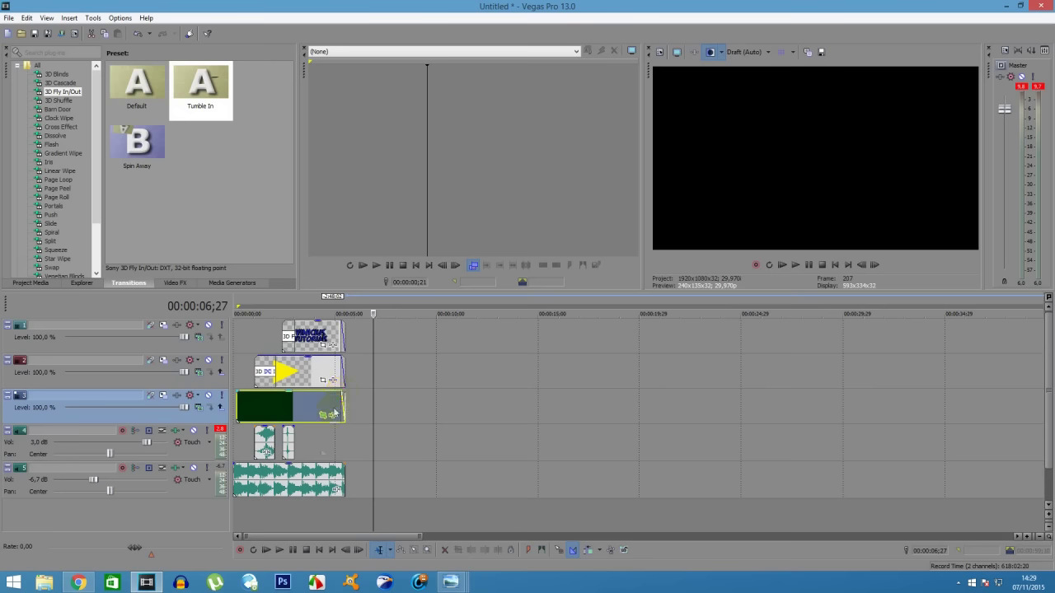
{"action": "left_click", "coordinate": [339, 467]}
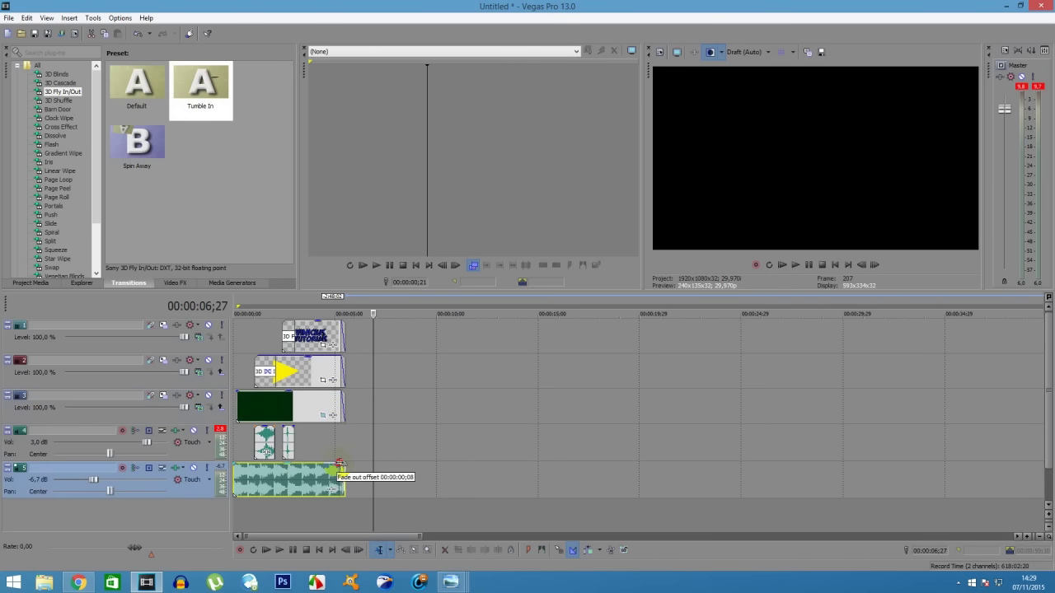
{"action": "left_click_drag", "start_coordinate": [340, 464], "coordinate": [340, 467]}
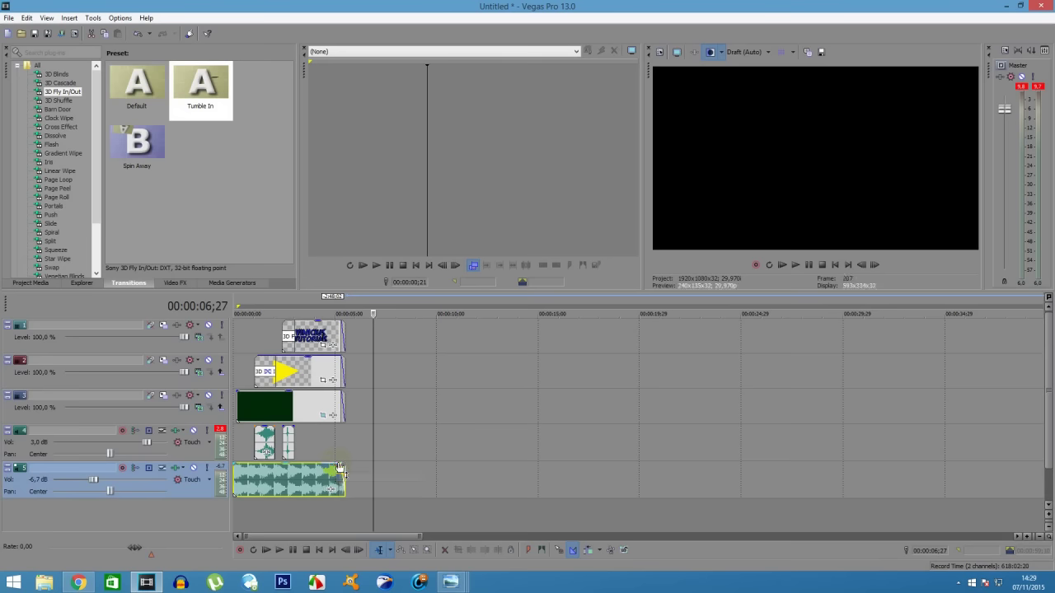
- Preview the closing fade-out of the intro from 00:00:04;23
{"action": "left_click", "coordinate": [331, 333]}
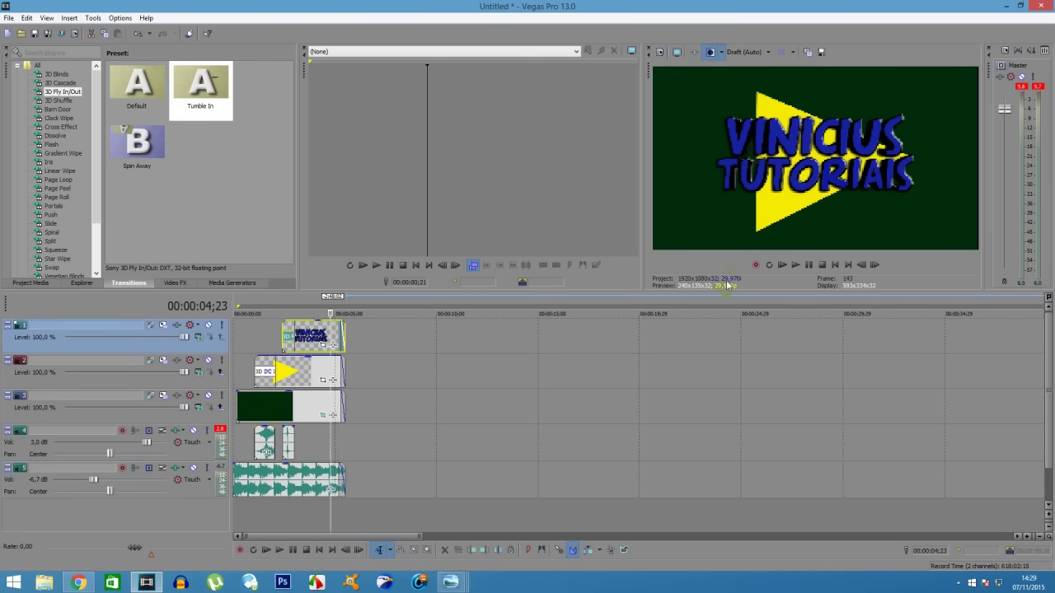
{"action": "left_click", "coordinate": [796, 265]}
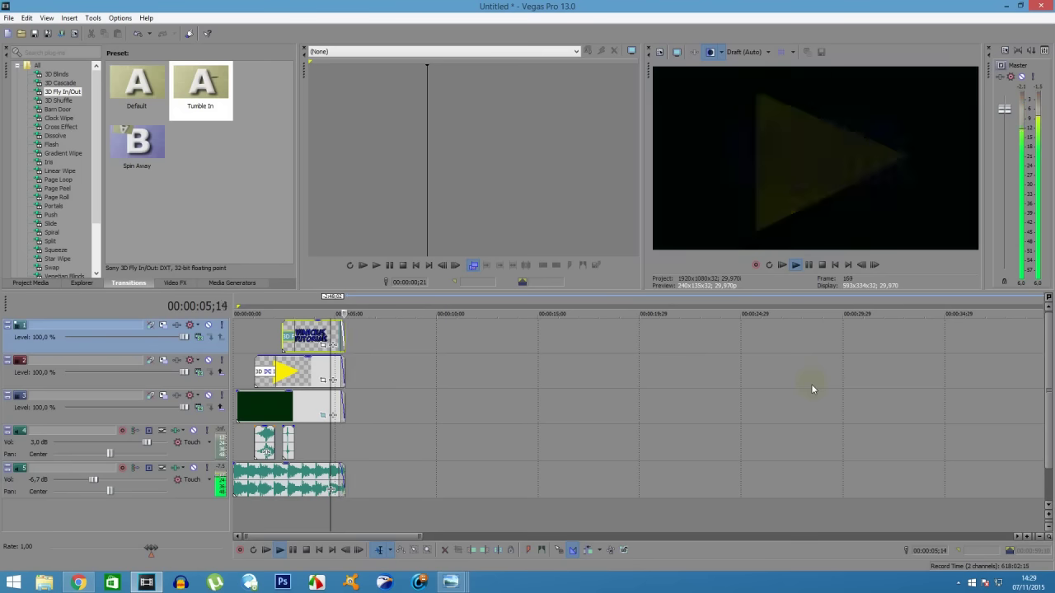
{"action": "left_click", "coordinate": [822, 264]}
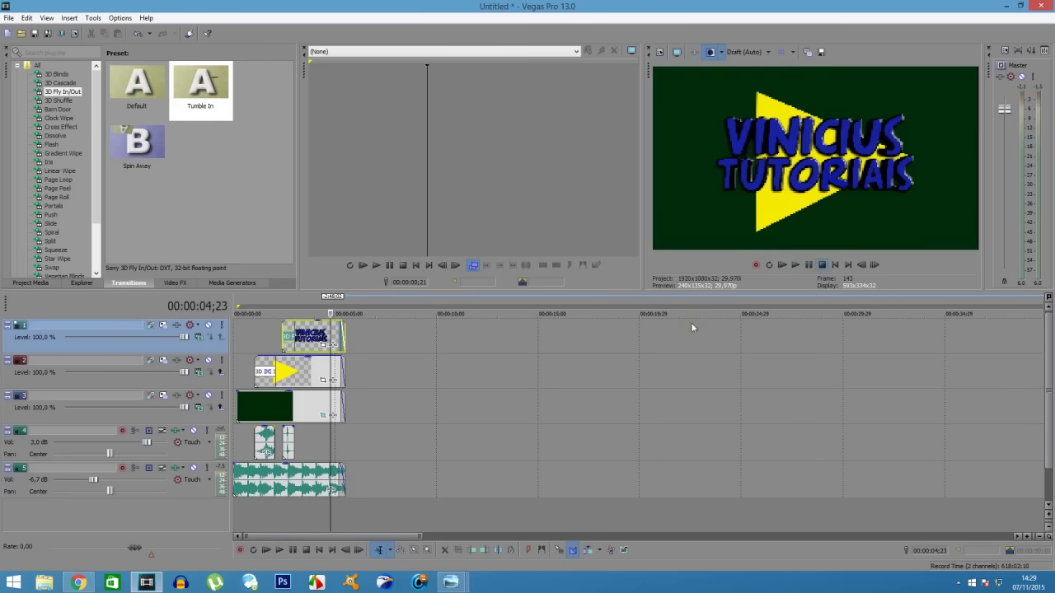
- Select the time range spanning the whole music clip and play the complete intro from 00:00:00;00
{"action": "double_click", "coordinate": [287, 487]}
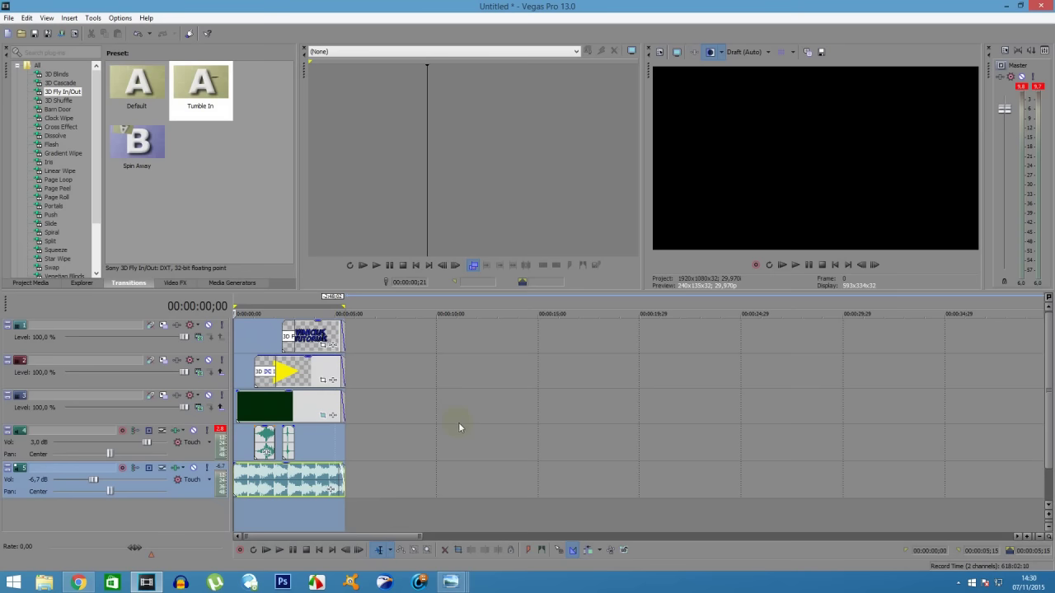
{"action": "left_click", "coordinate": [265, 481]}
{"action": "key", "text": "ctrl+Home"}
{"action": "left_click", "coordinate": [795, 266]}
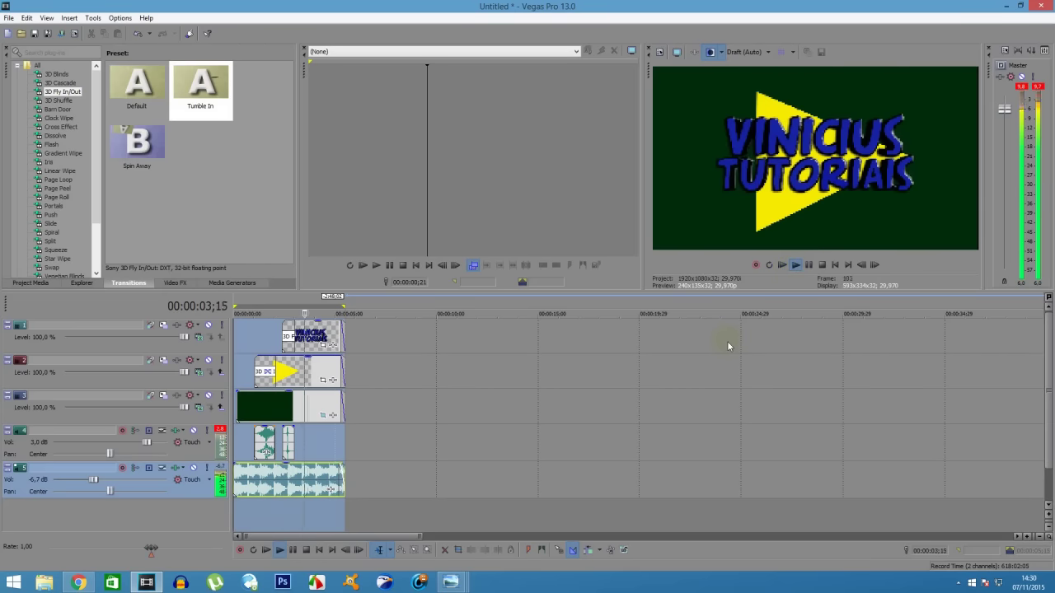
{"action": "left_click", "coordinate": [795, 265]}
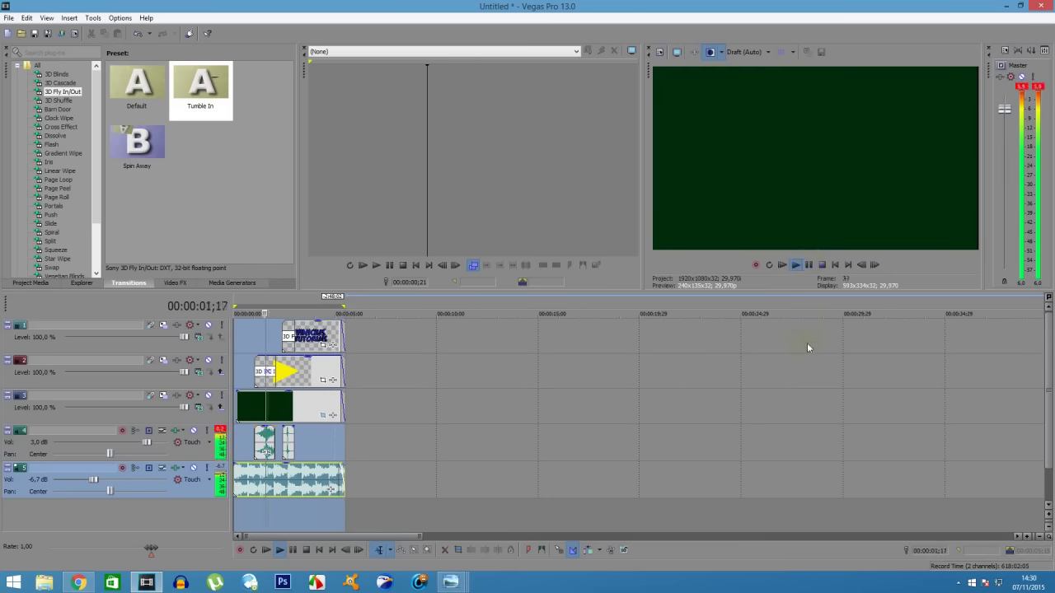